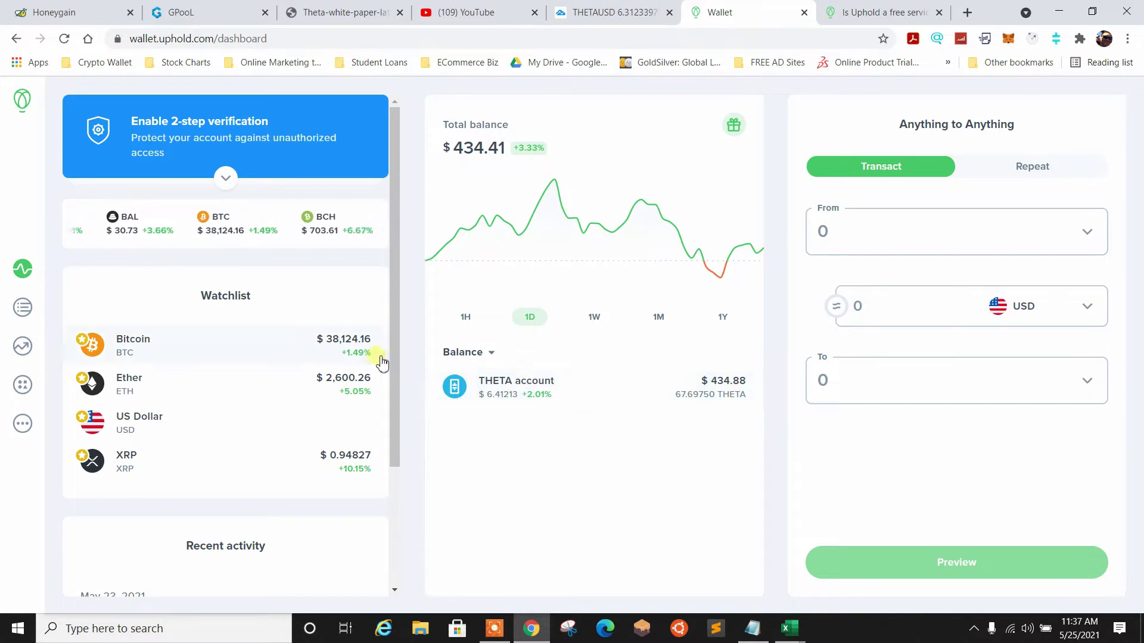
Step: Search for Uphold, visit its official site, then return to the wallet's From source list
drag(392, 310, 416, 280)
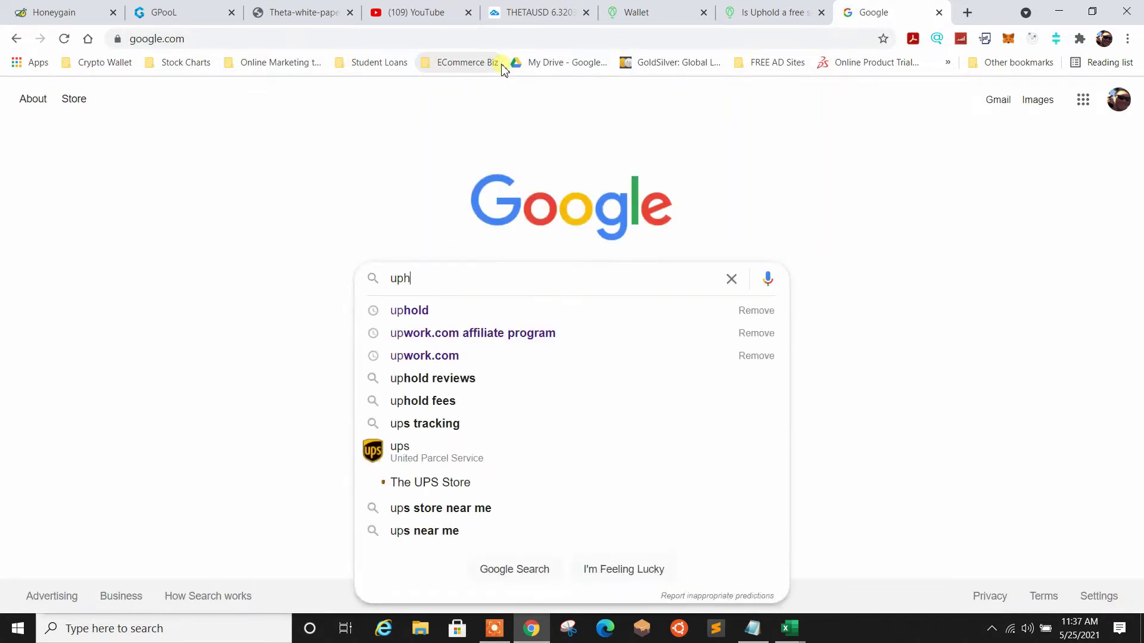
key(Return)
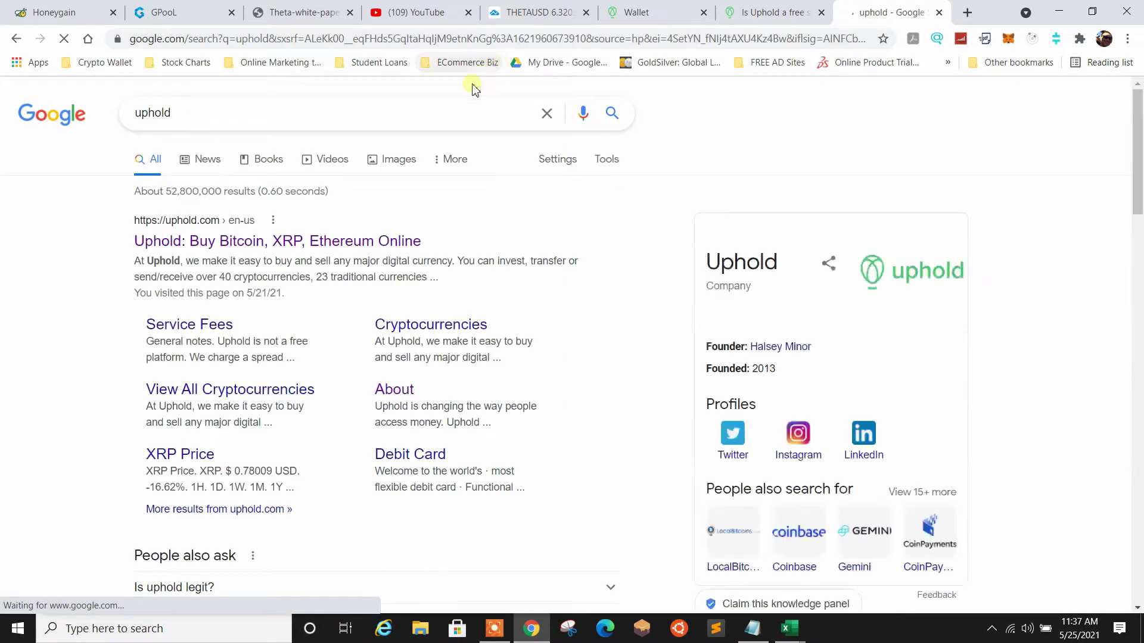
click(263, 246)
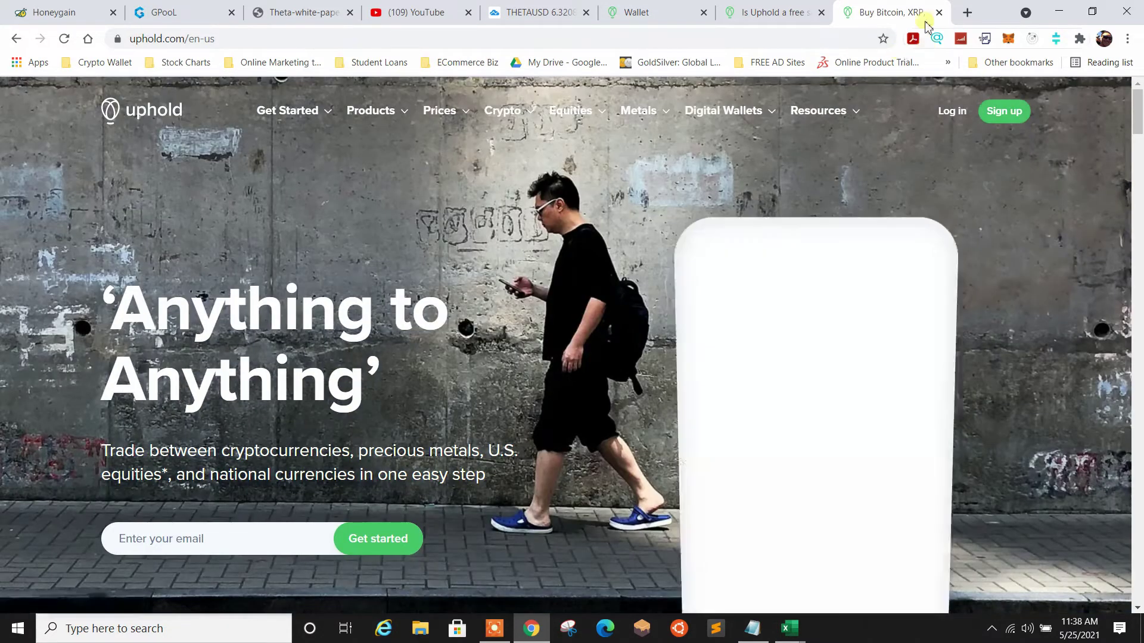
click(939, 12)
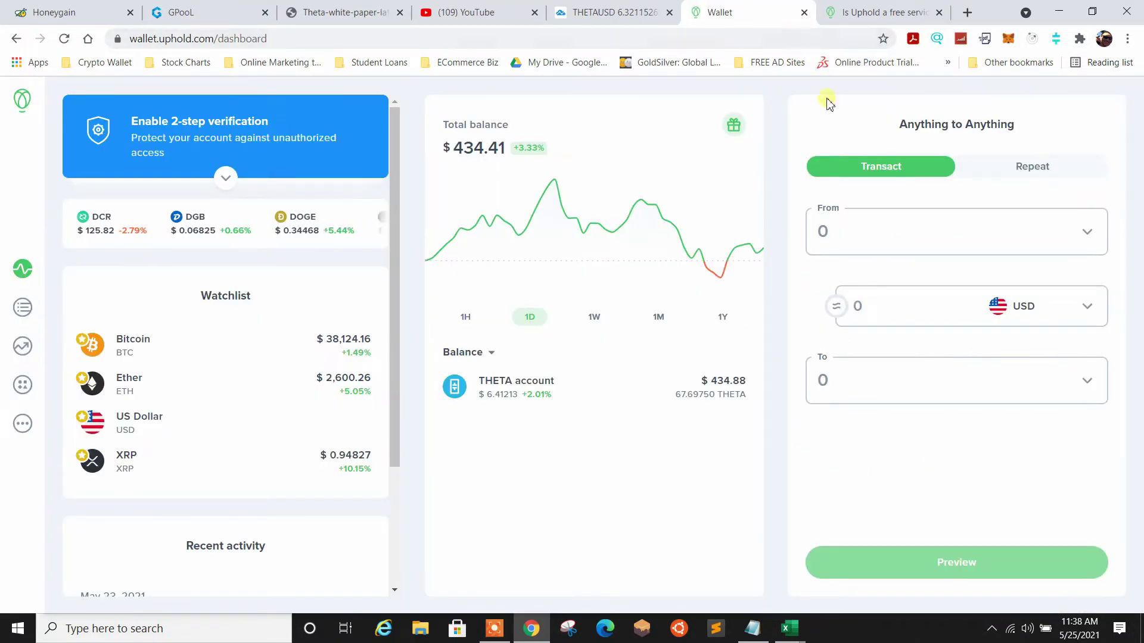
click(237, 177)
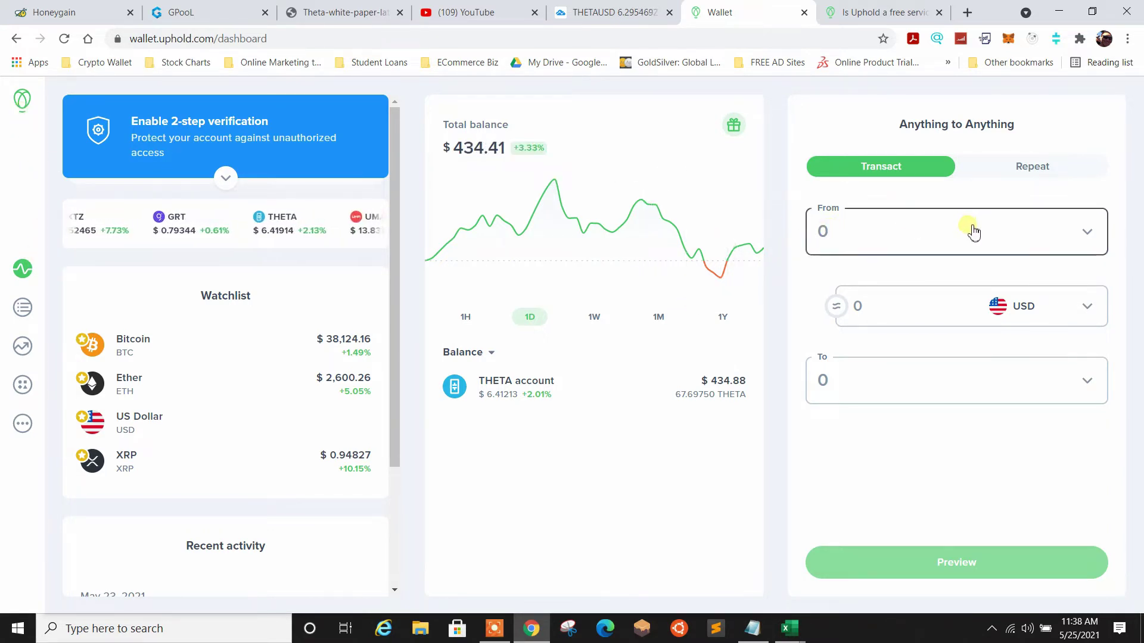
Step: Browse the funding sources, cancel adding a new card, and choose the linked Visa card as From
click(1081, 236)
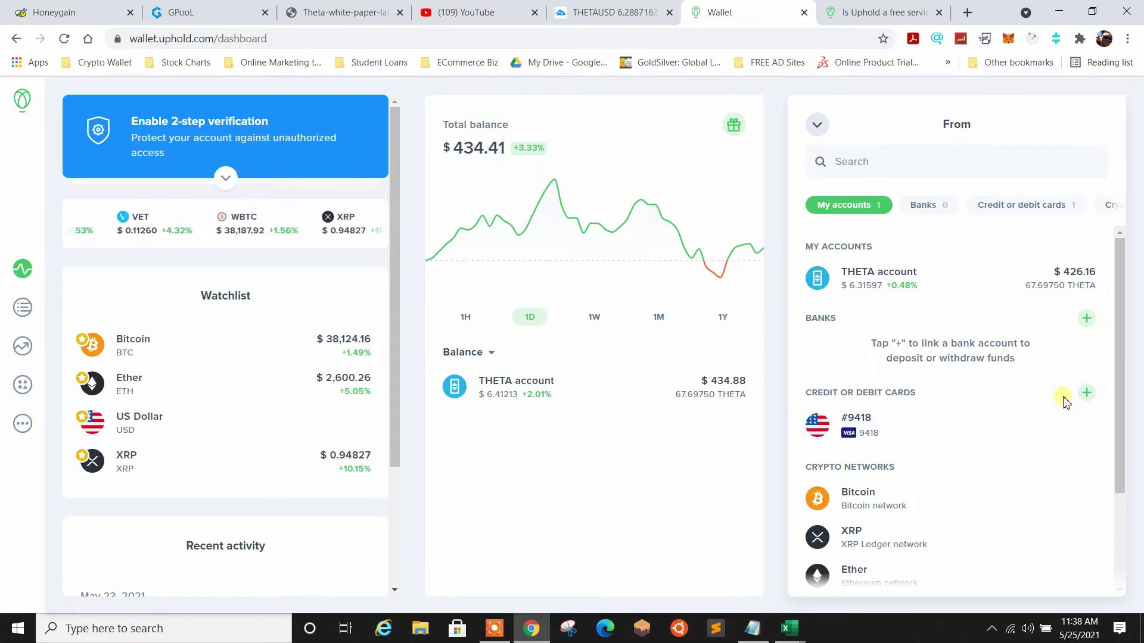
click(817, 125)
click(906, 239)
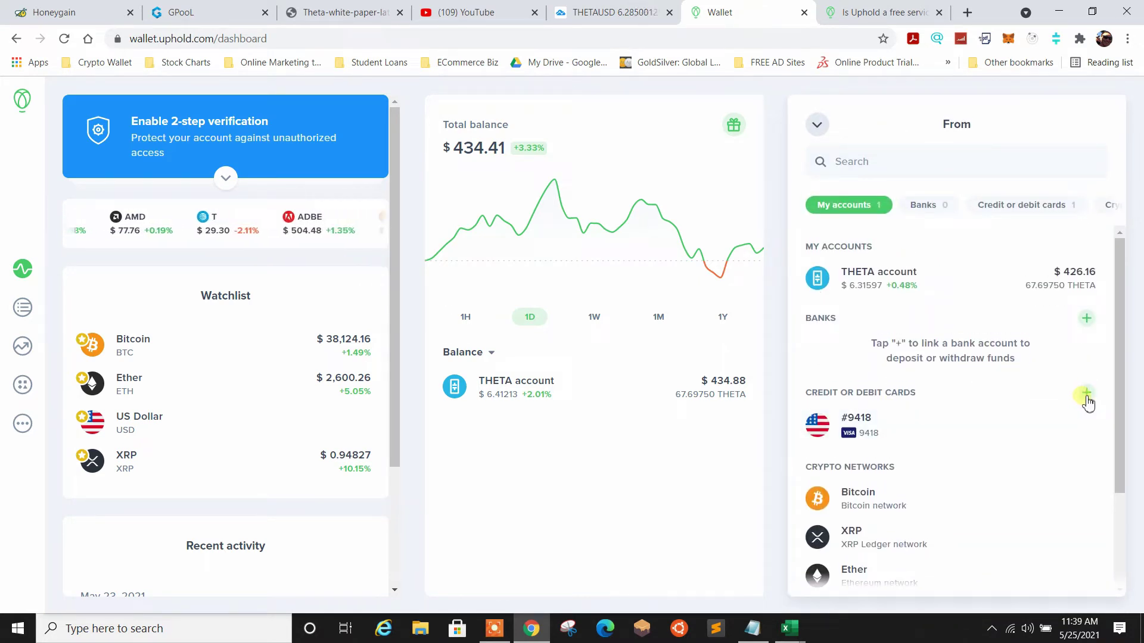
click(1087, 396)
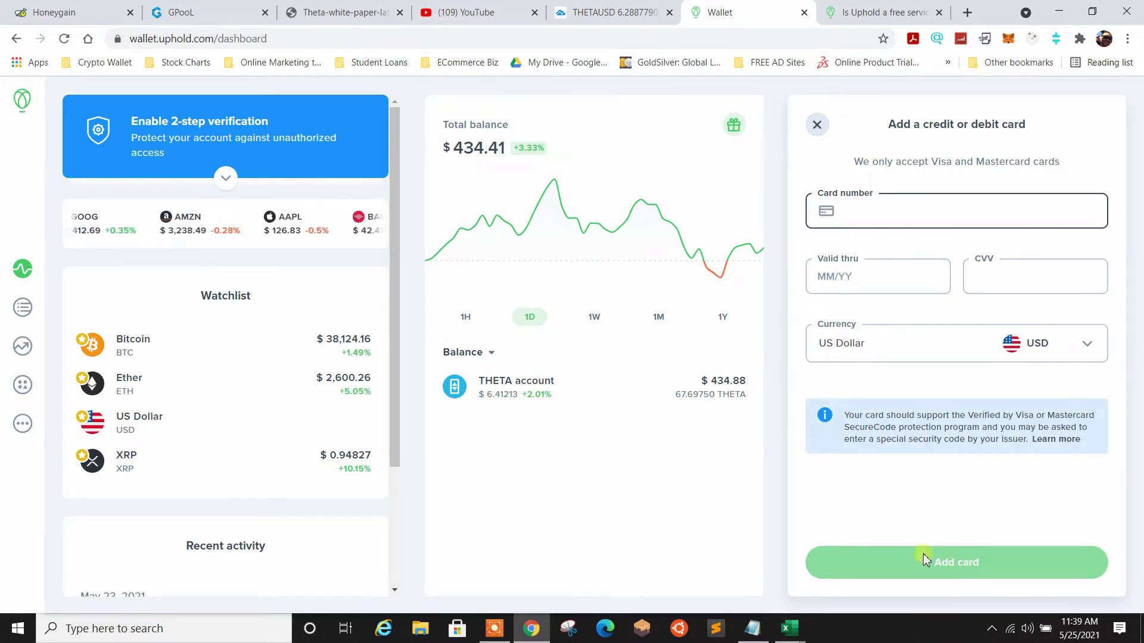
click(818, 127)
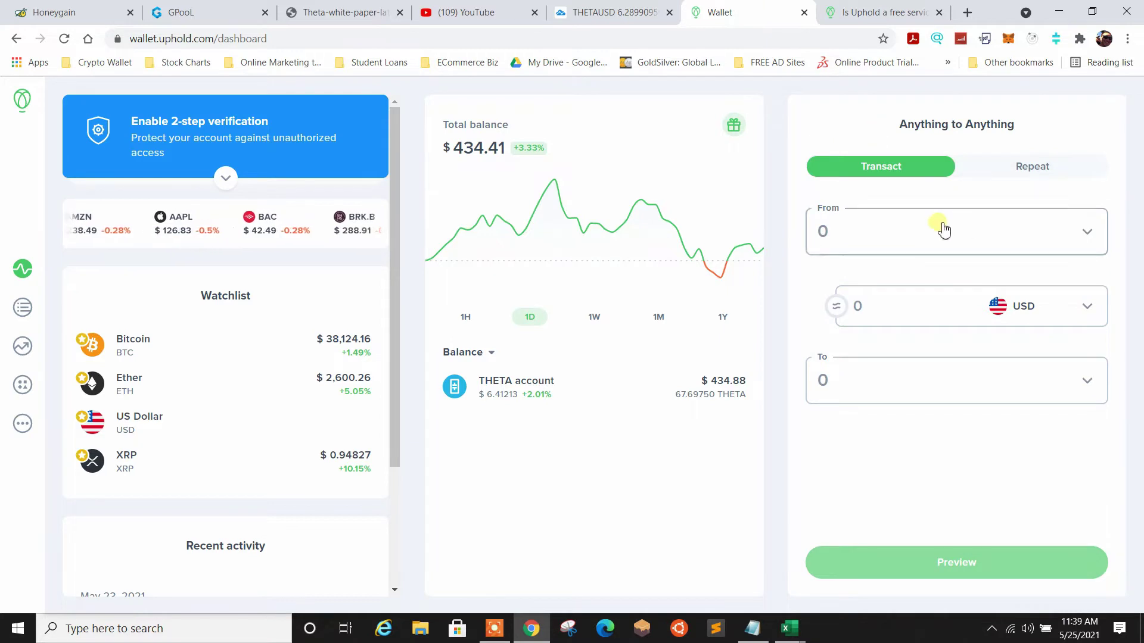
click(945, 232)
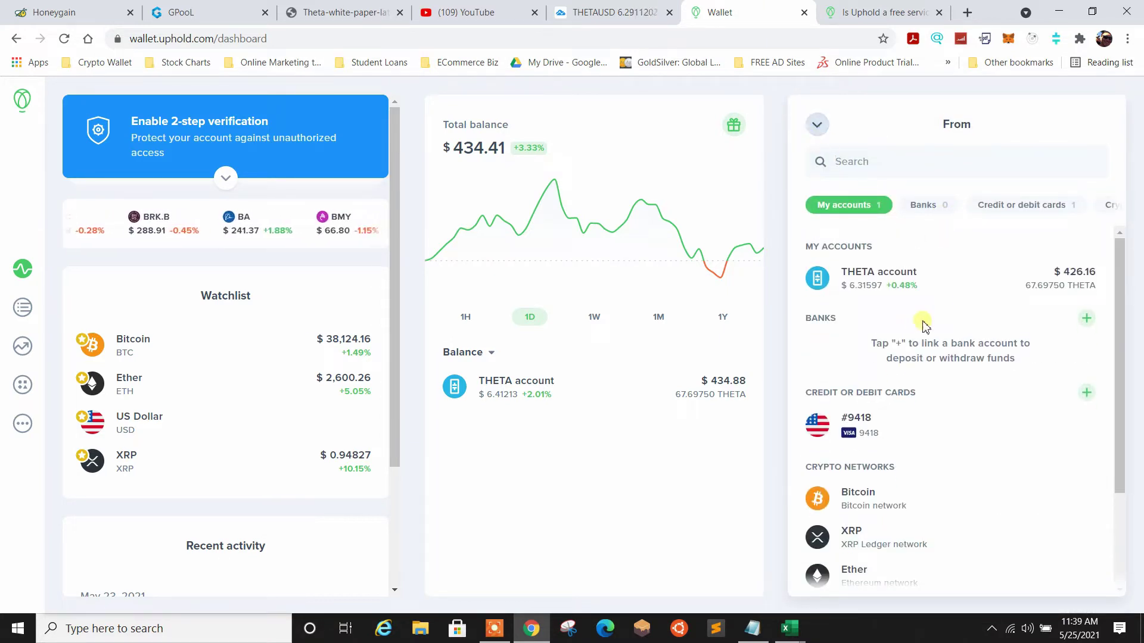
click(892, 438)
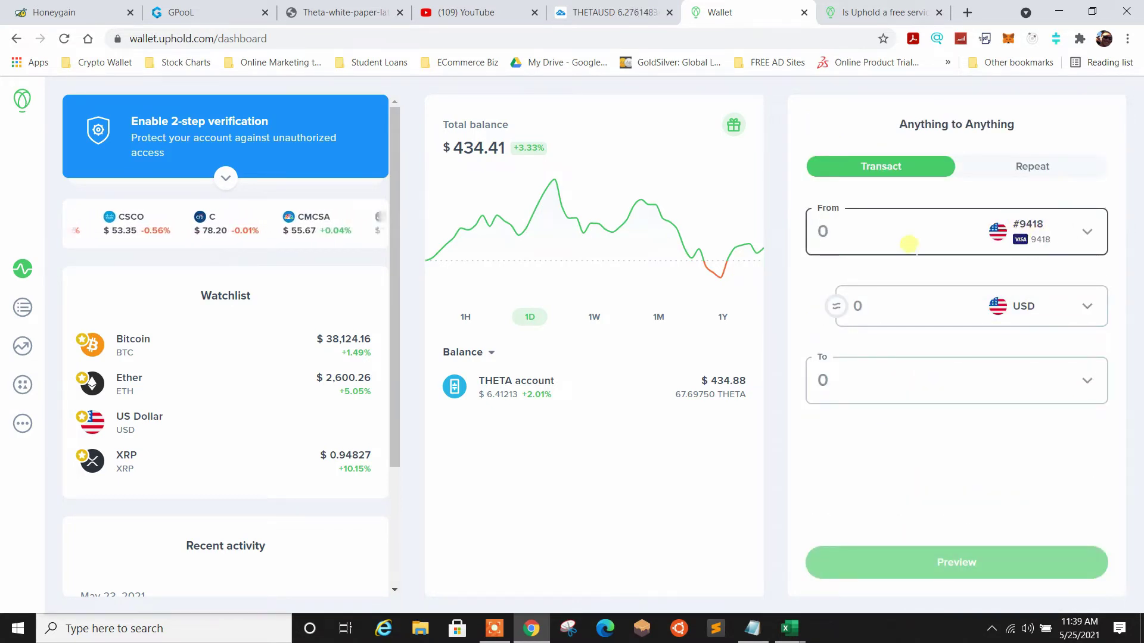
Step: Enter 500 USD as the amount to spend from the Visa card
click(906, 244)
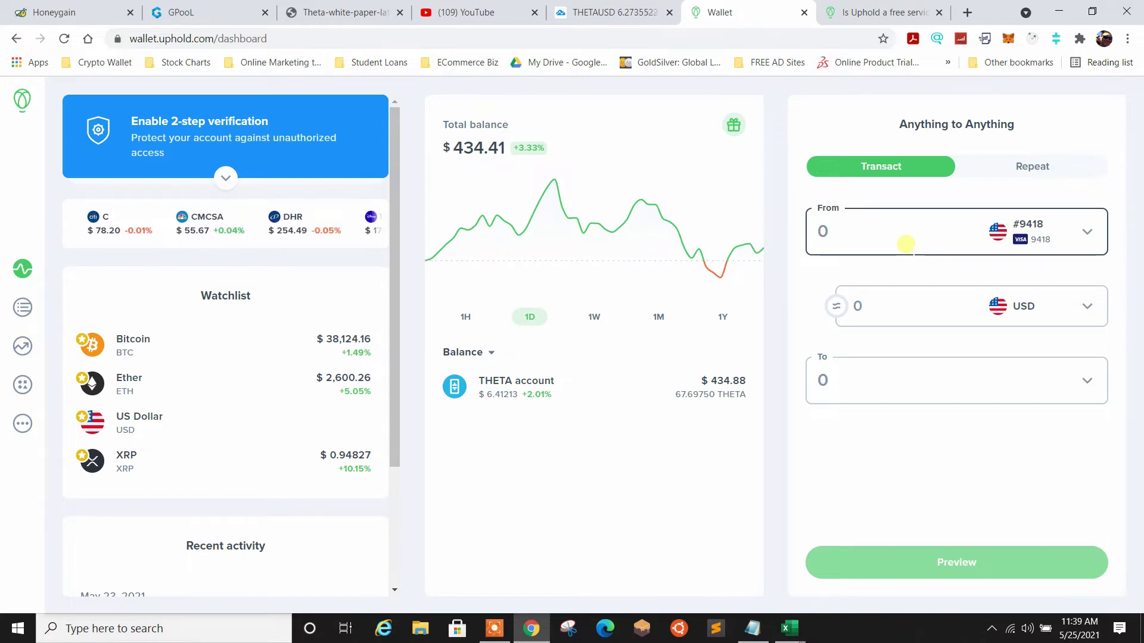
text(500)
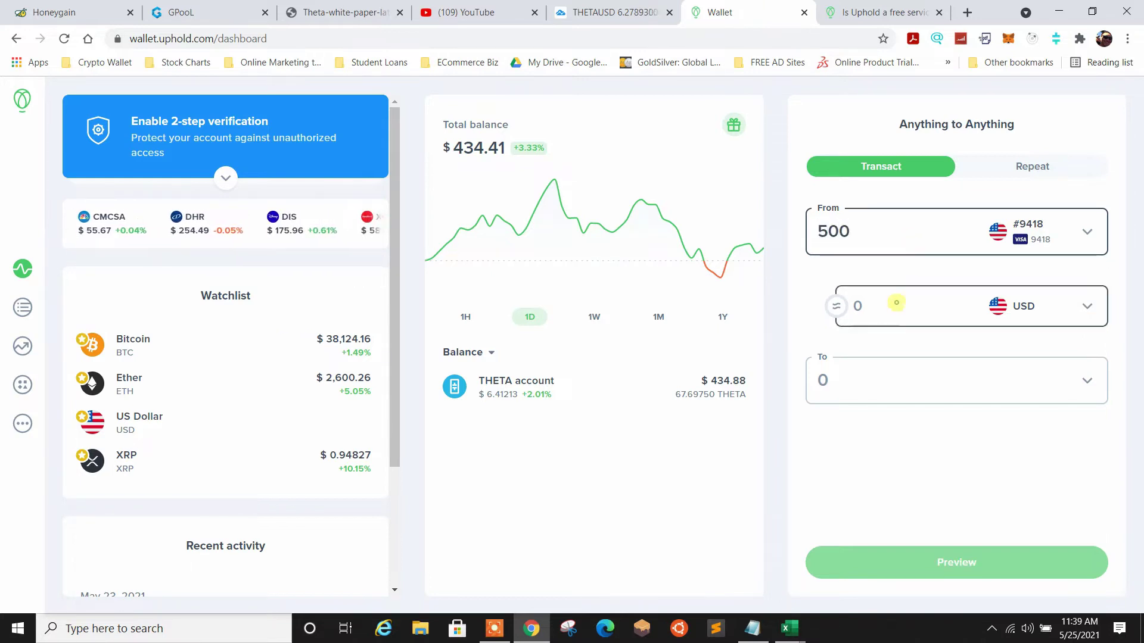
click(851, 236)
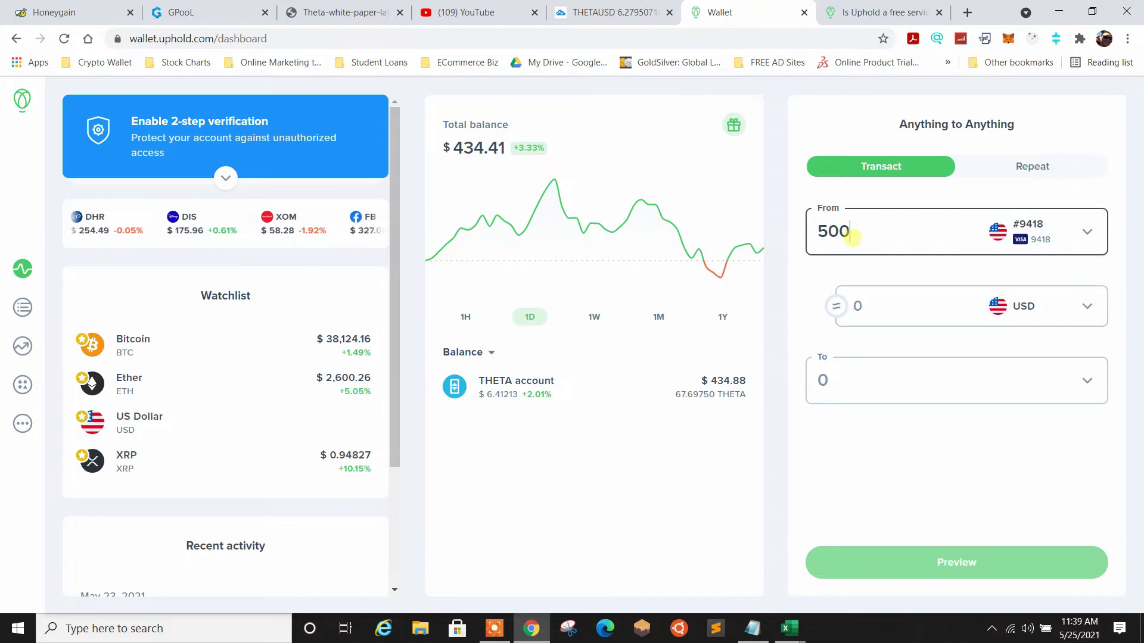
key(BackSpace)
key(BackSpace)
key(BackSpace)
click(868, 296)
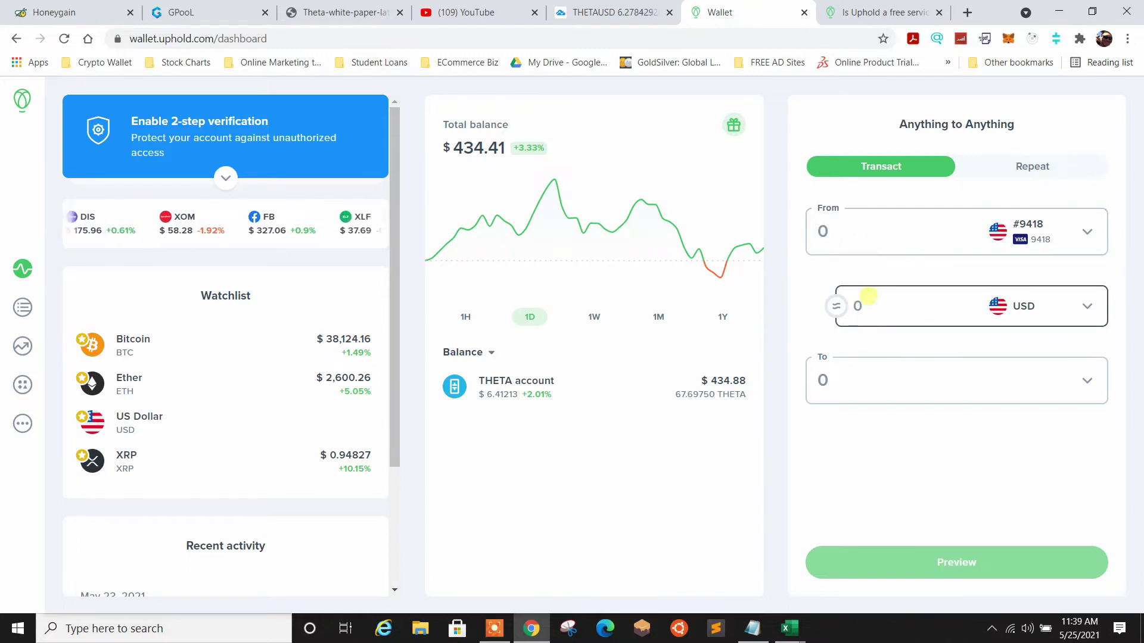
text(5000)
key(BackSpace)
Step: Send the funds to the THETA account, converting to about 78.48 THETA
click(860, 372)
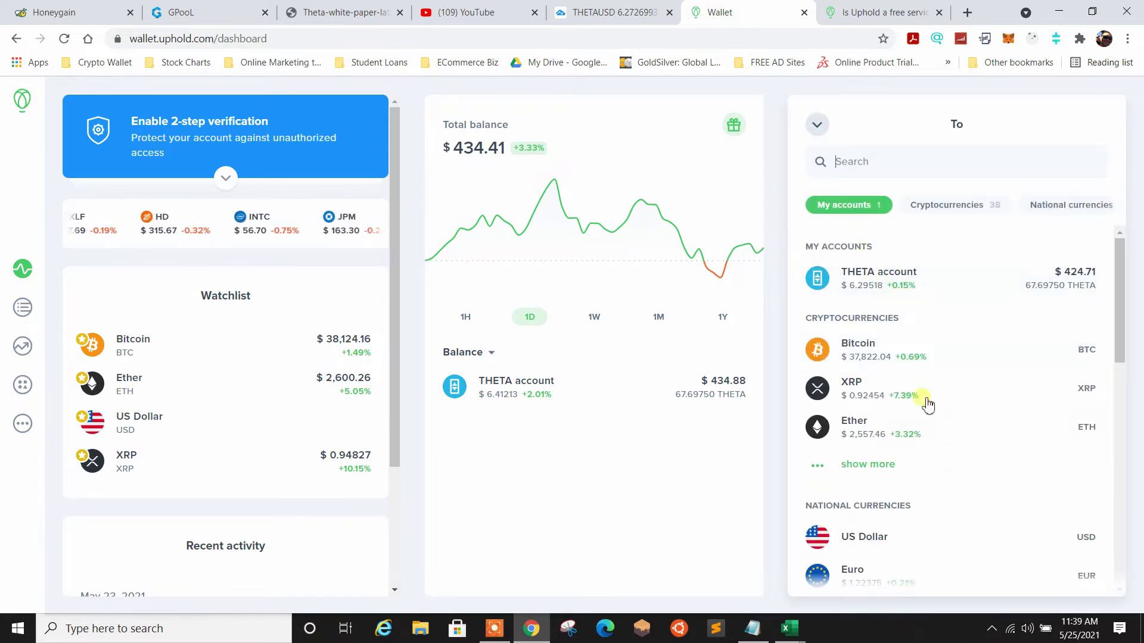
scroll(911, 395, down, 1)
scroll(892, 398, down, 3)
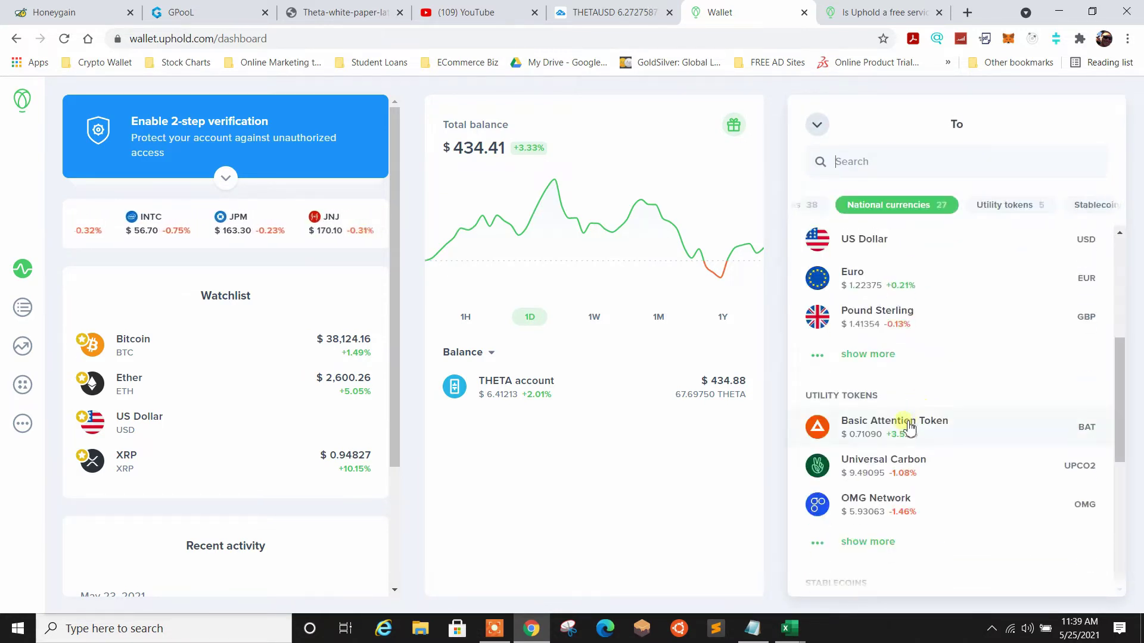
scroll(898, 427, up, 5)
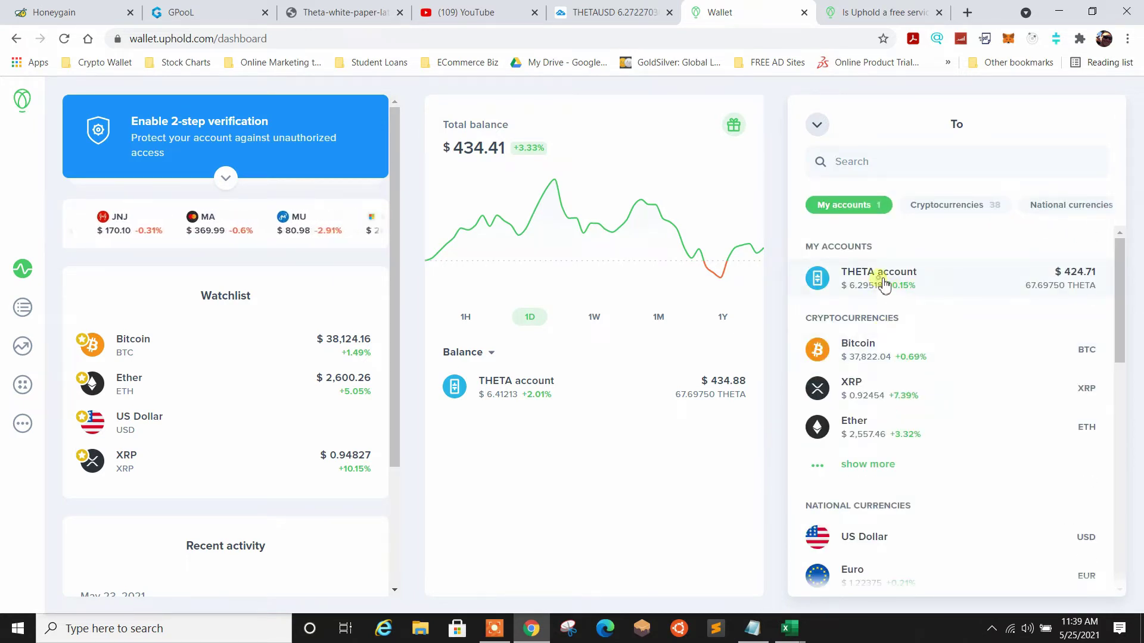
click(883, 285)
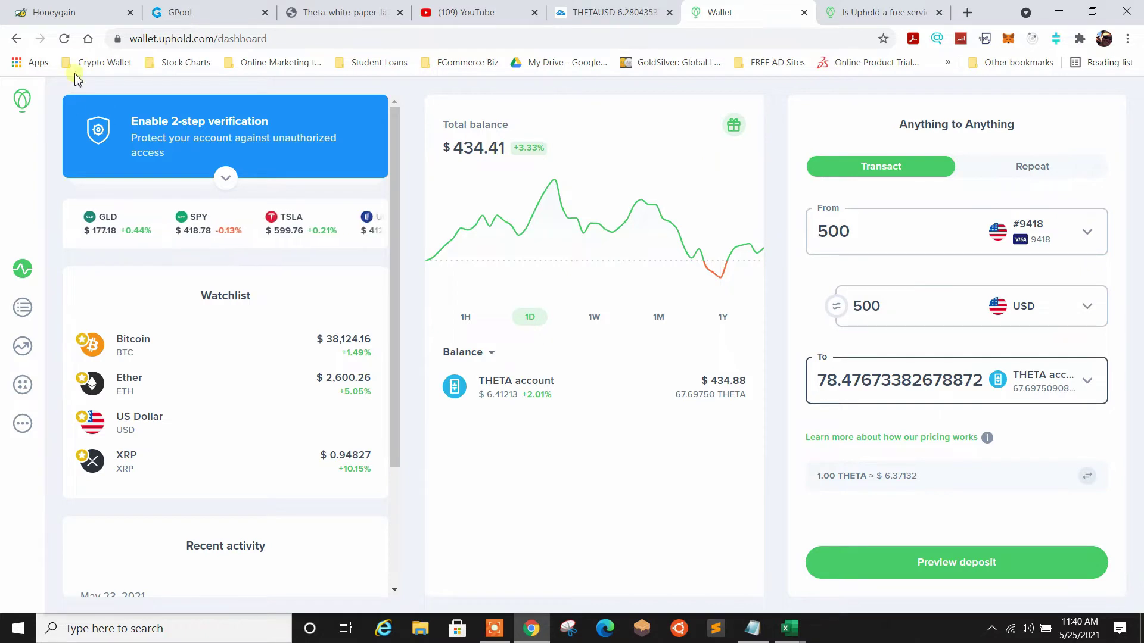
Step: Reload to clear the form, then start linking a US Dollar bank account as a source
click(64, 38)
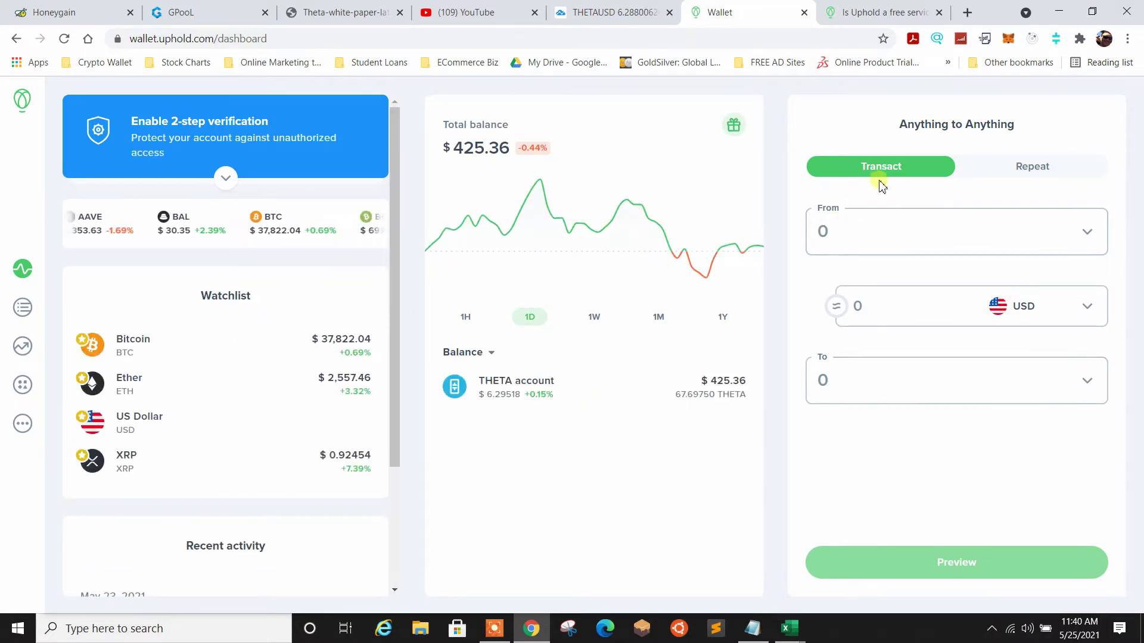
click(933, 234)
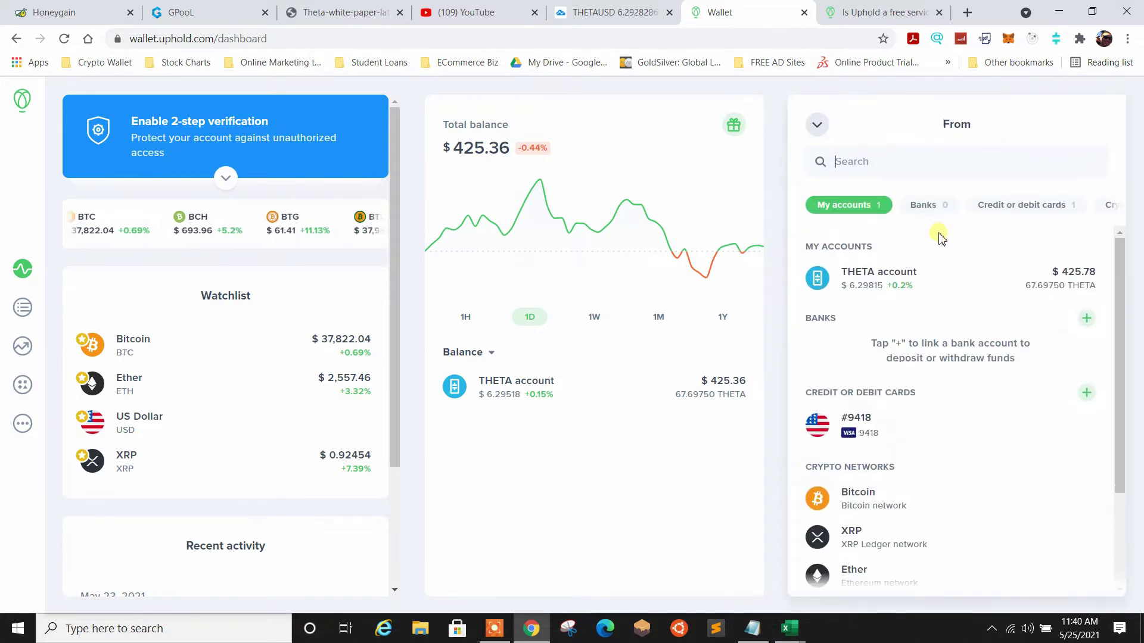
click(1086, 320)
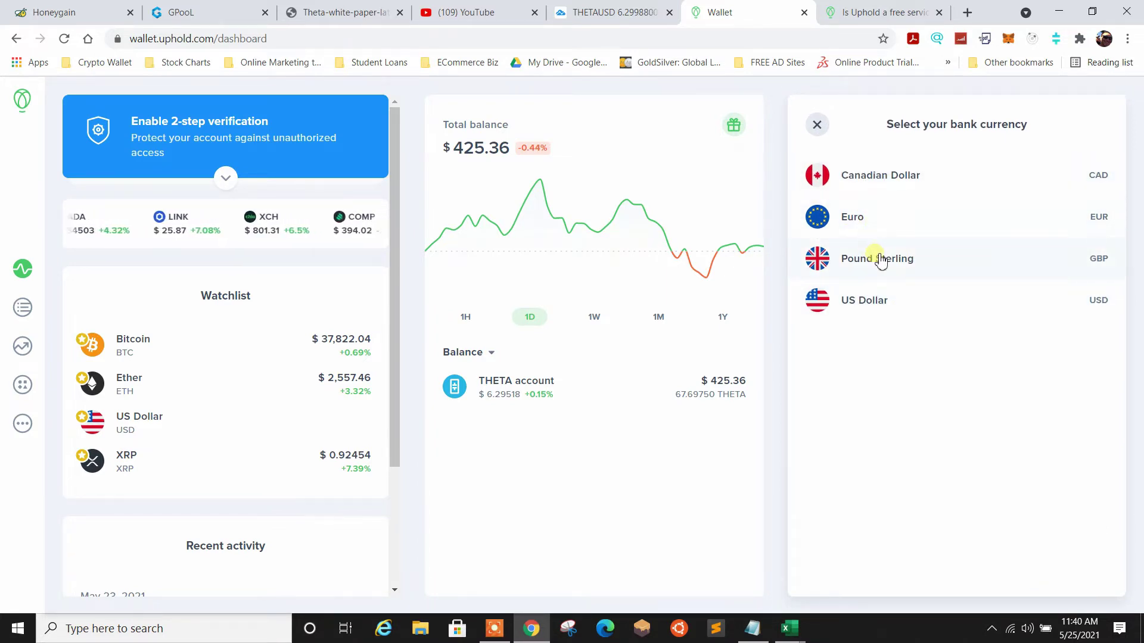
click(861, 305)
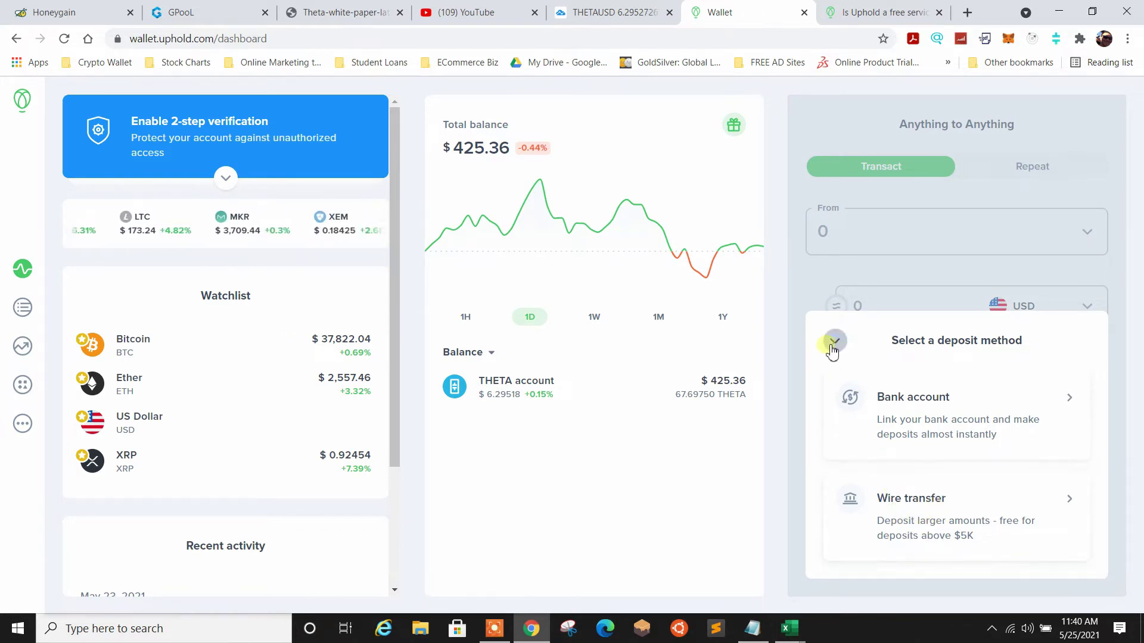
Step: Choose the bank account deposit method and proceed to adding a U.S. bank
click(984, 404)
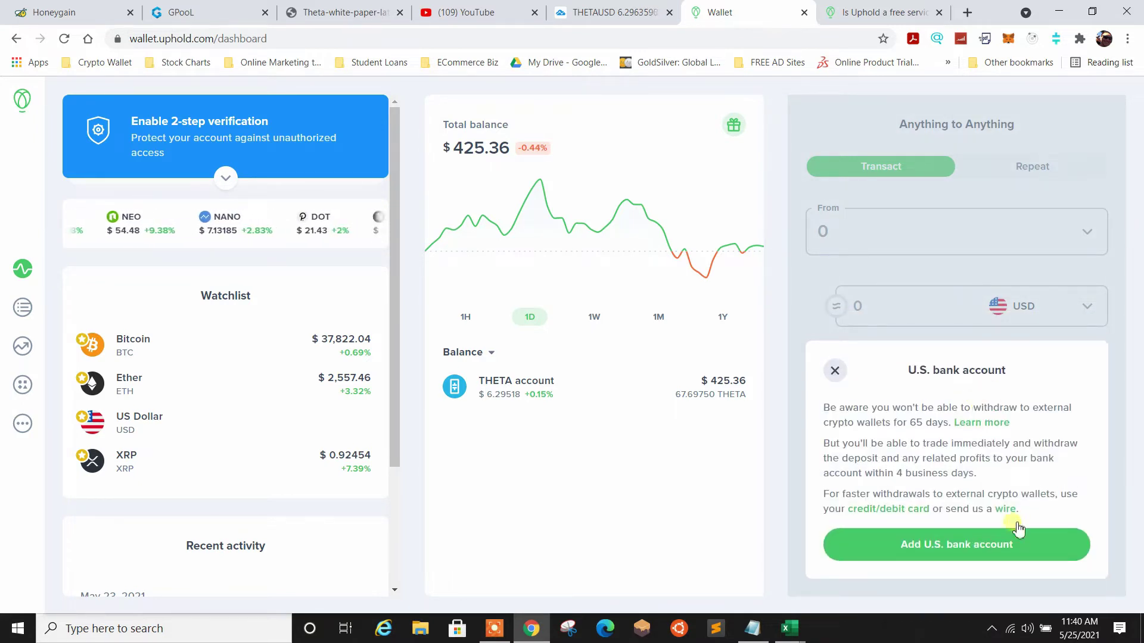
click(946, 545)
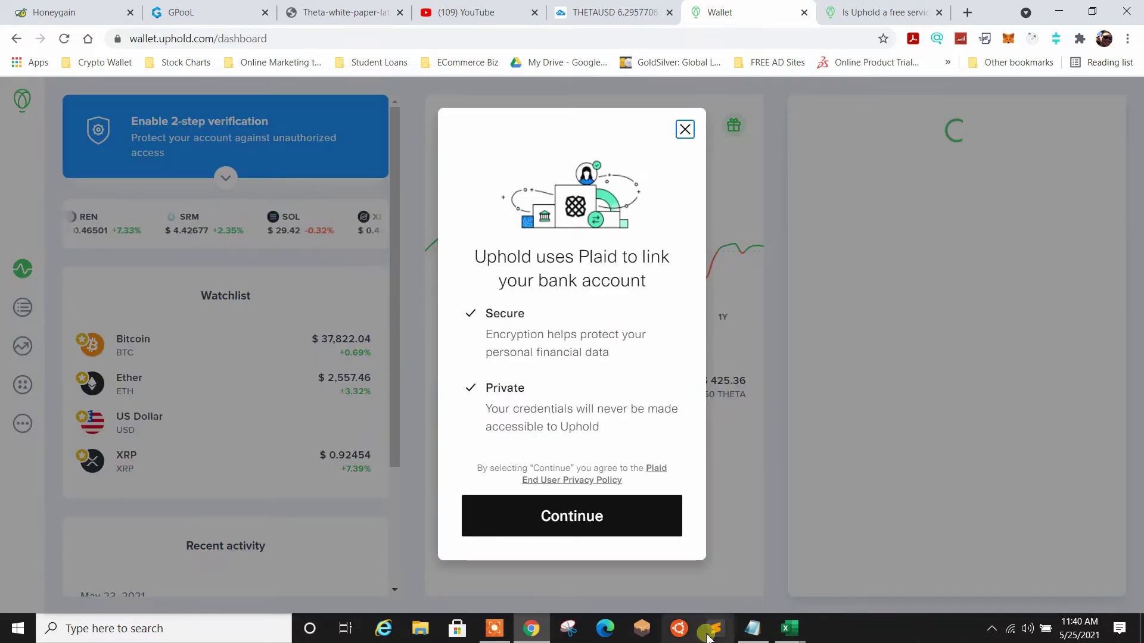
click(582, 512)
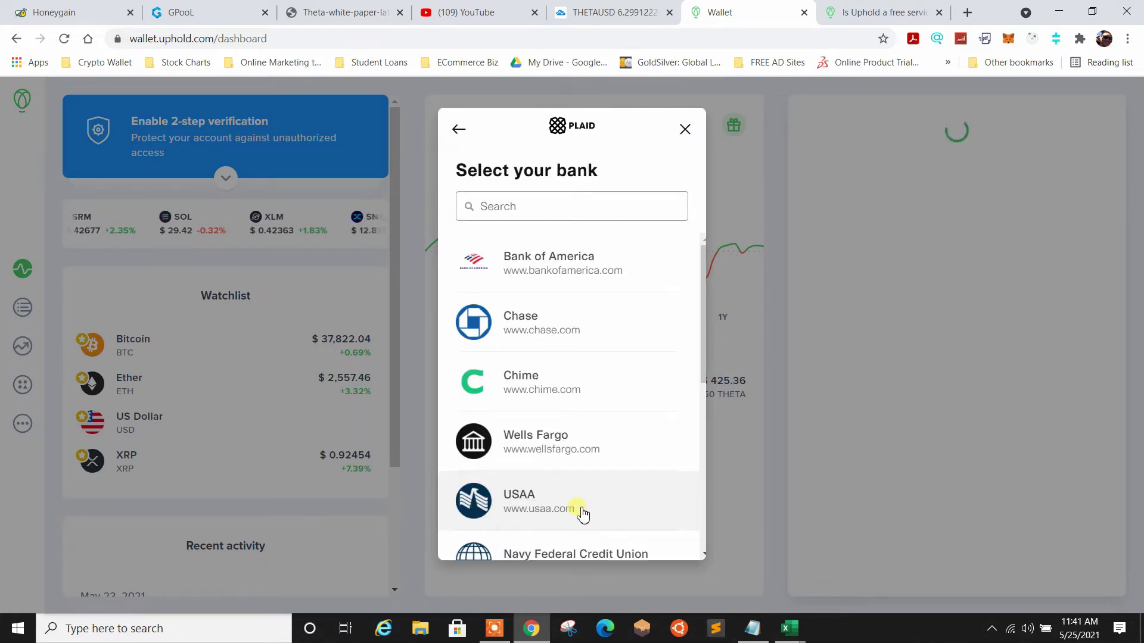
scroll(541, 301, down, 7)
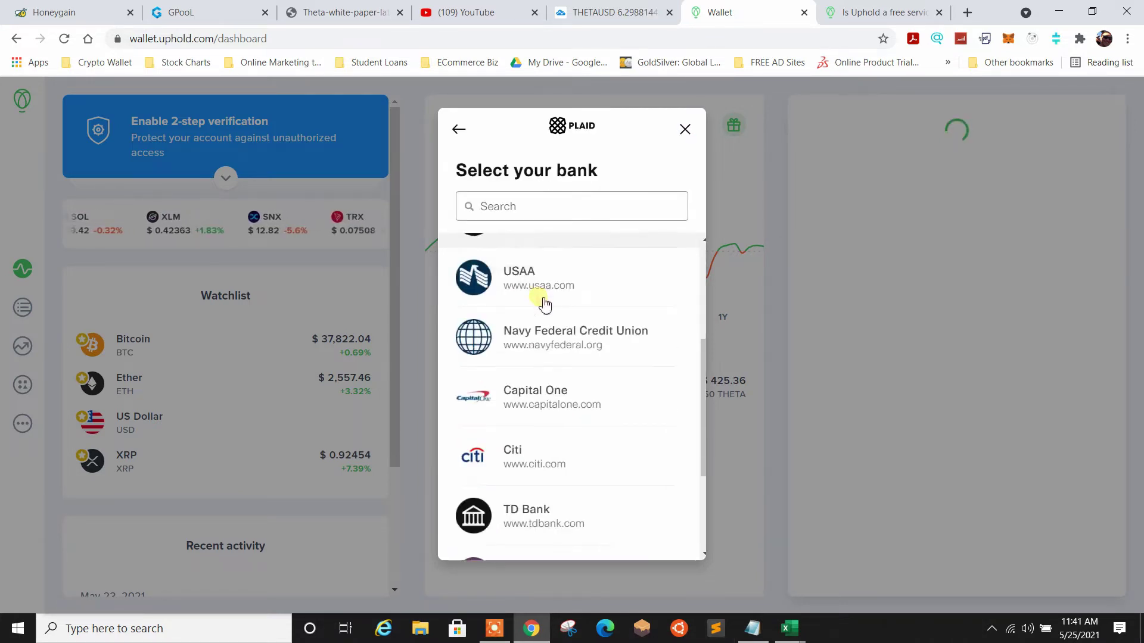
scroll(552, 378, up, 7)
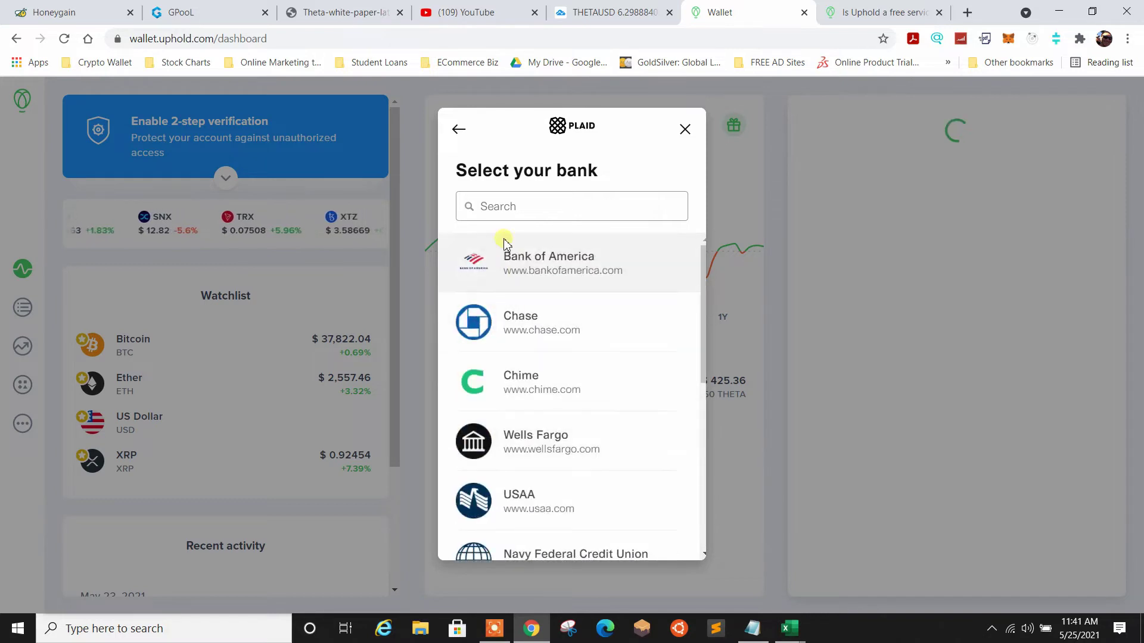
Step: Search for 'central bank', look through the results, and close the bank selection window
click(497, 208)
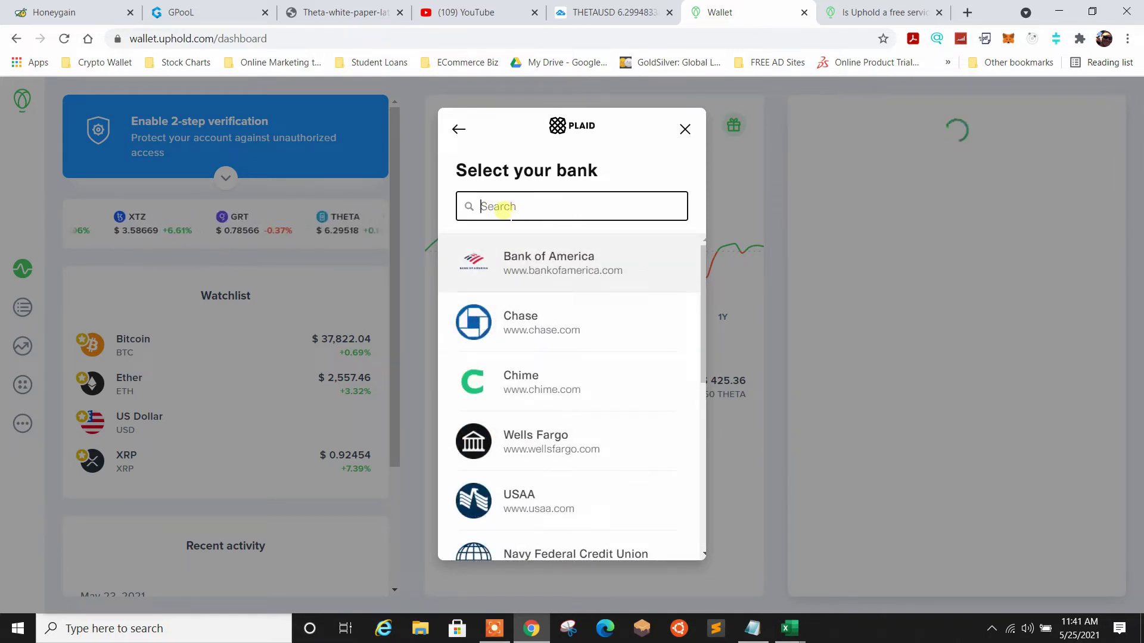
text(central bank)
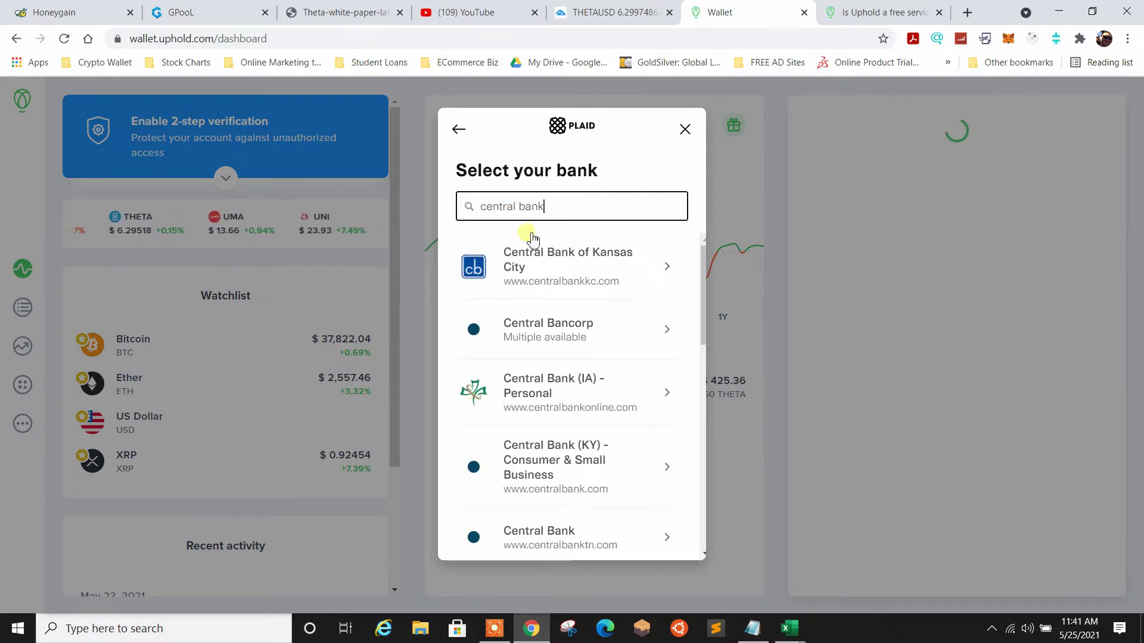
scroll(555, 305, down, 7)
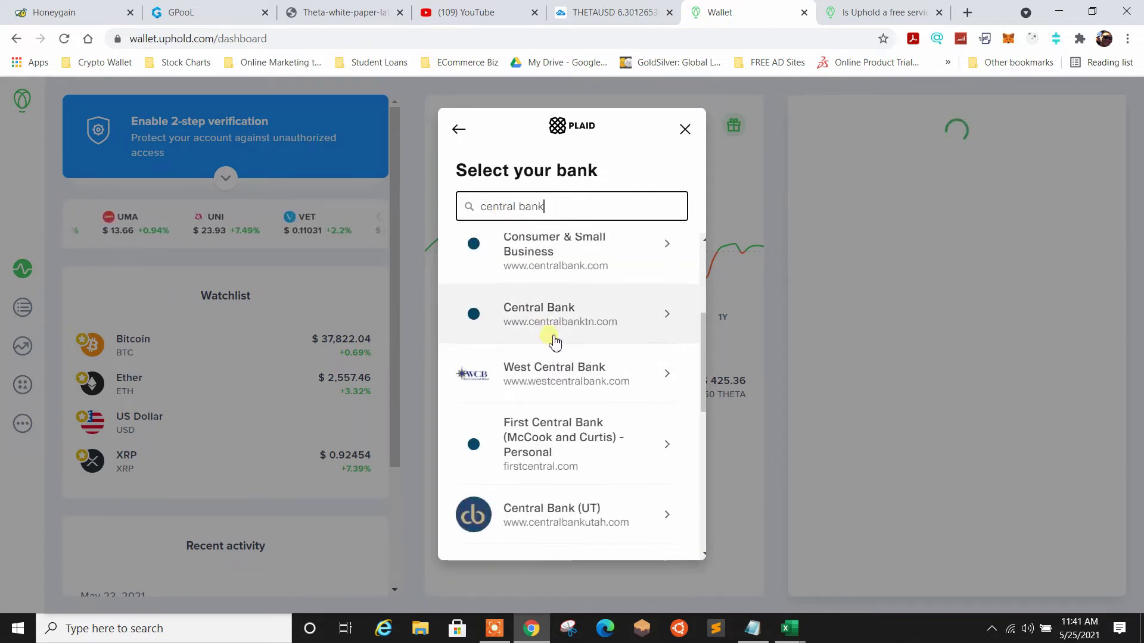
scroll(555, 342, up, 3)
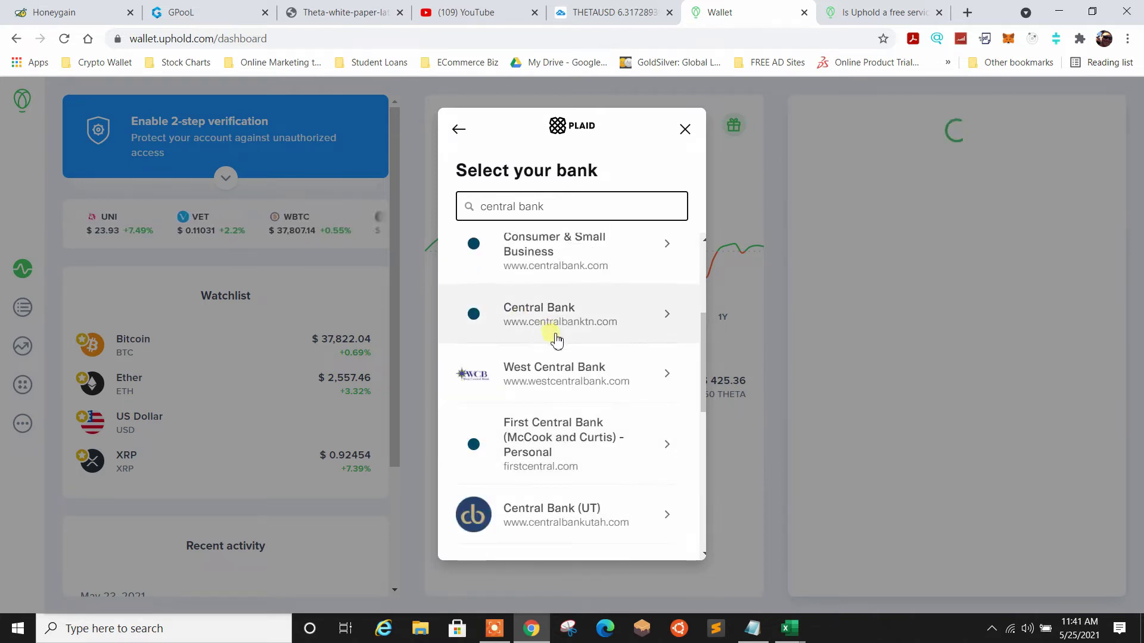
scroll(555, 340, down, 5)
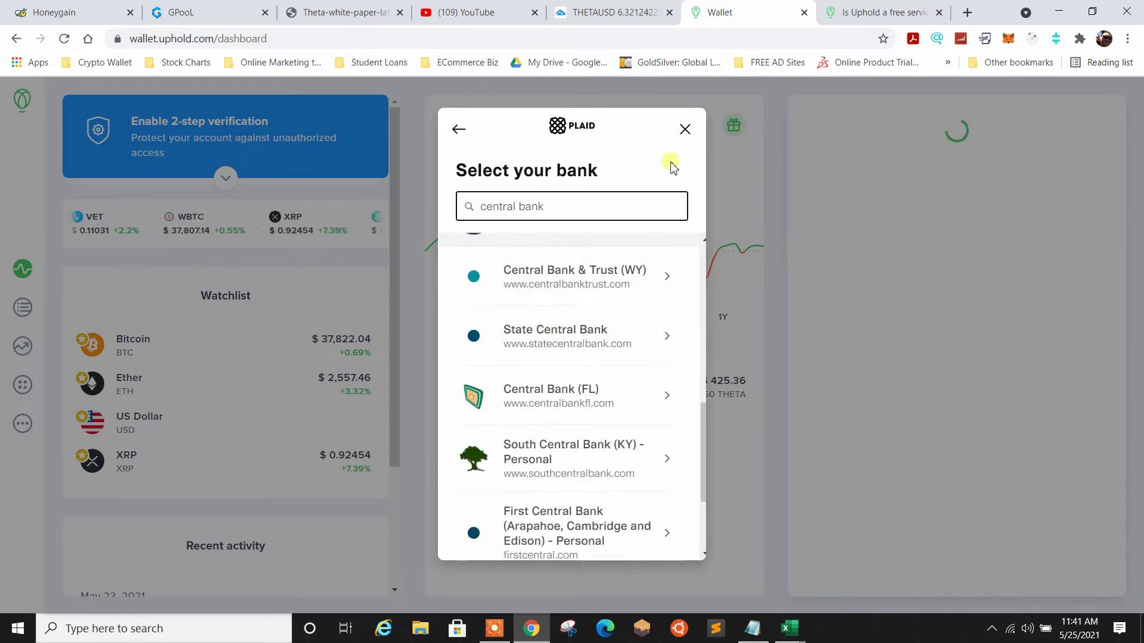
click(684, 129)
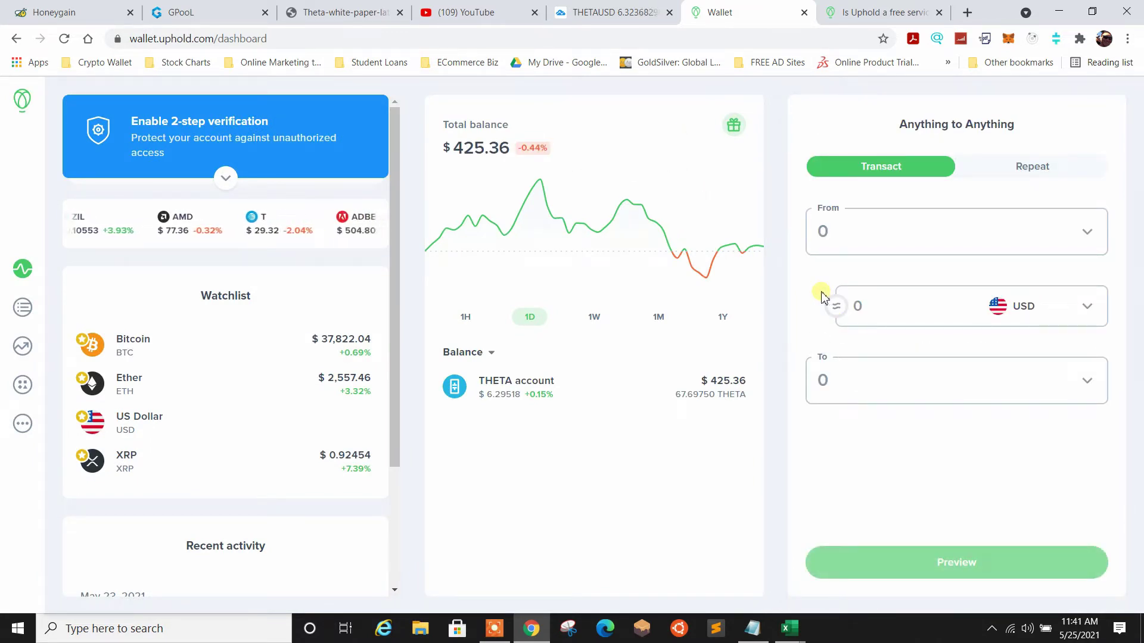
click(856, 241)
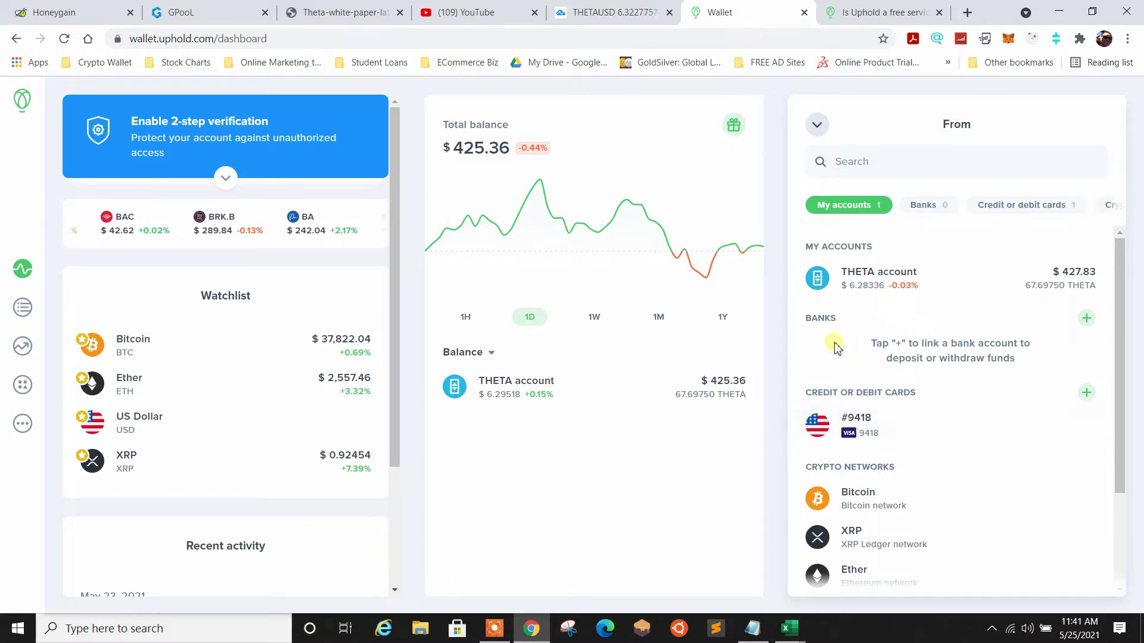
click(816, 126)
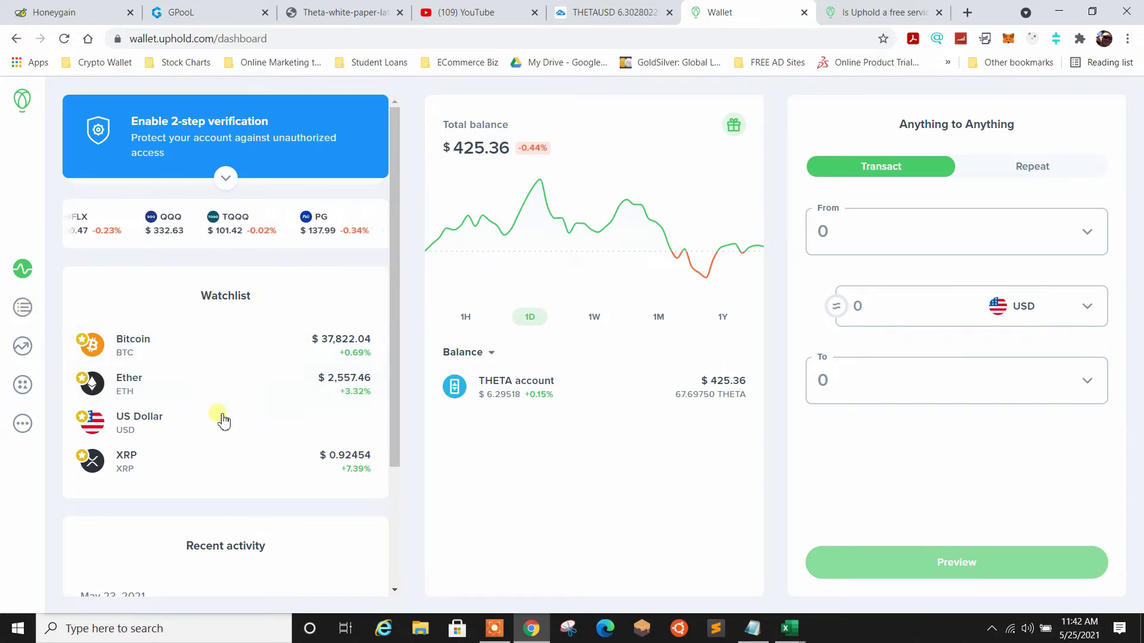
Step: Open the Activity panel to see the May 22 and May 23 THETA deposits
click(27, 310)
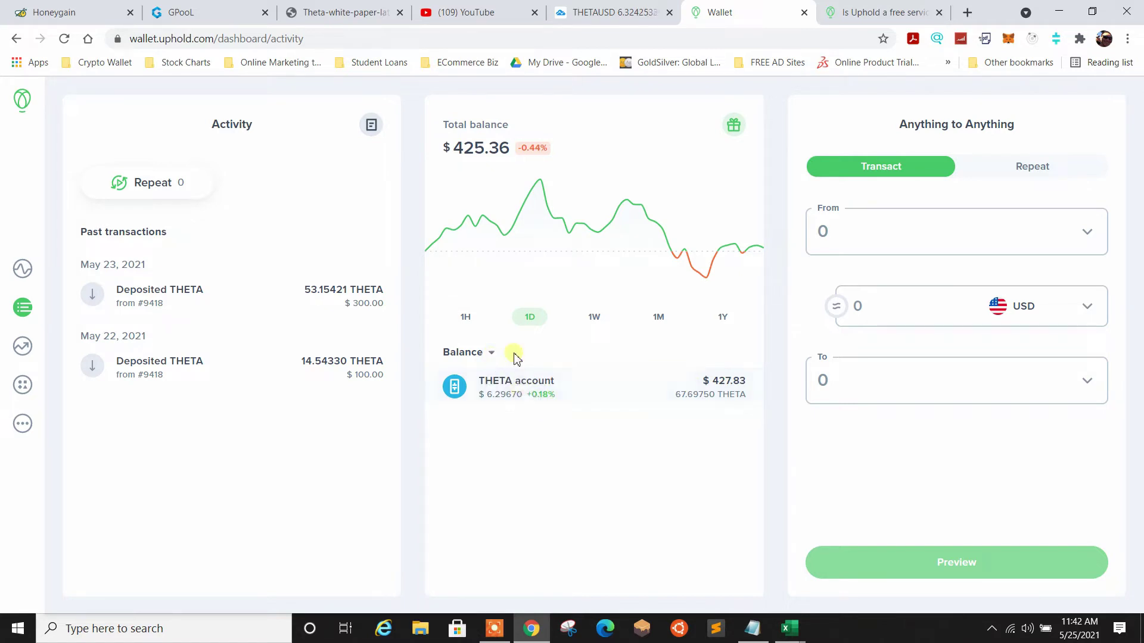
Step: Open the Markets panel and switch to the cryptocurrency markets
click(27, 352)
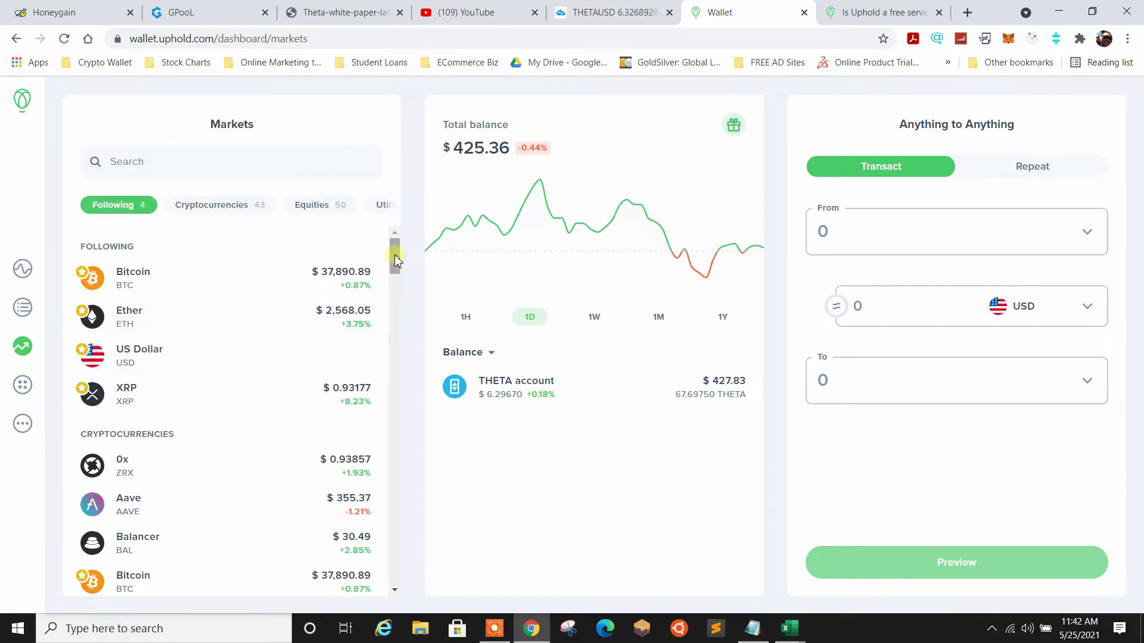
scroll(395, 260, down, 1)
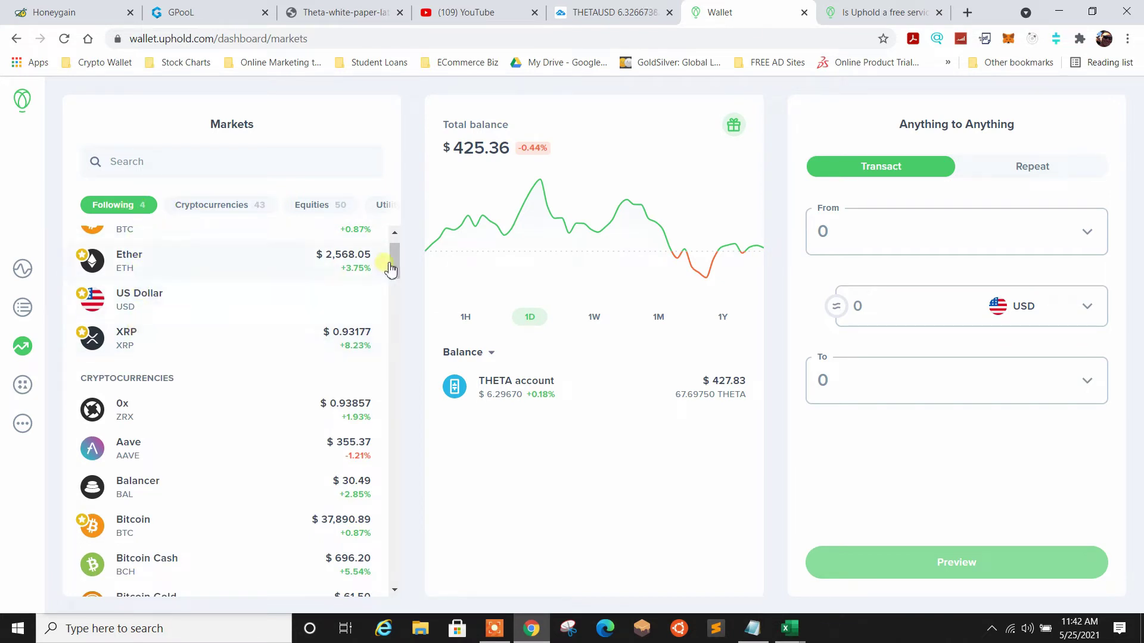
scroll(393, 265, up, 2)
right_click(129, 208)
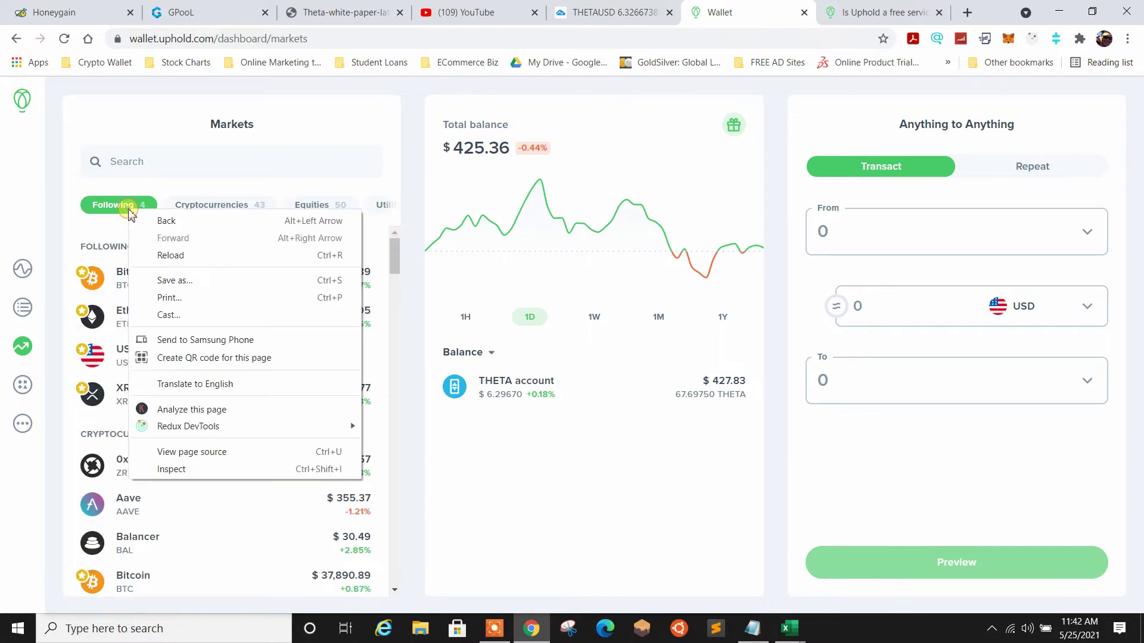
click(109, 228)
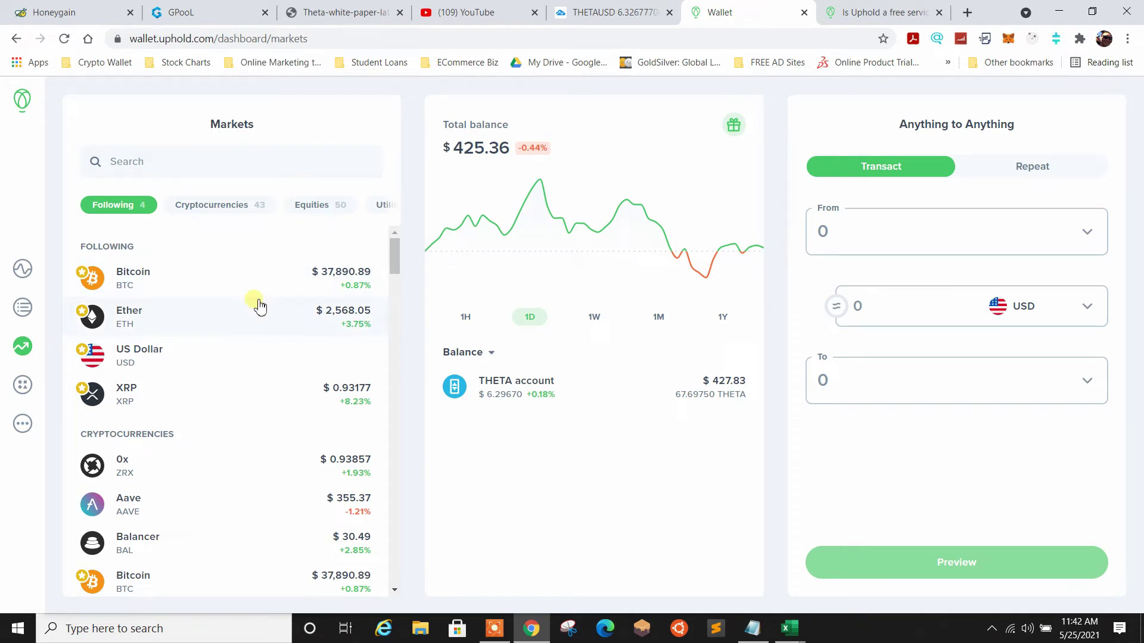
click(213, 212)
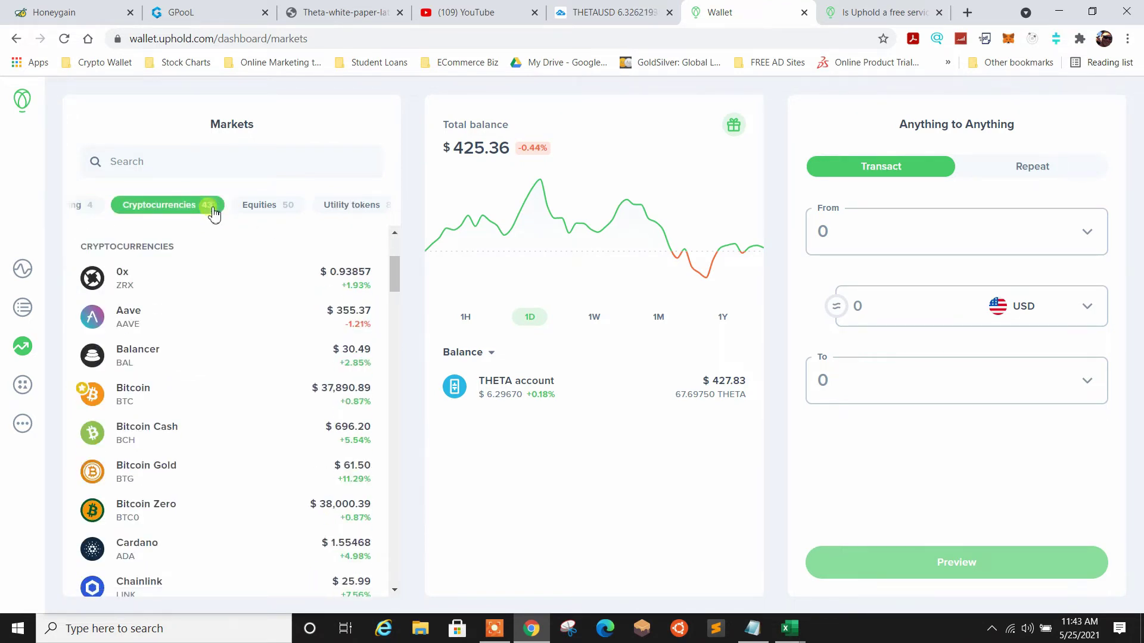
drag(394, 286, 393, 350)
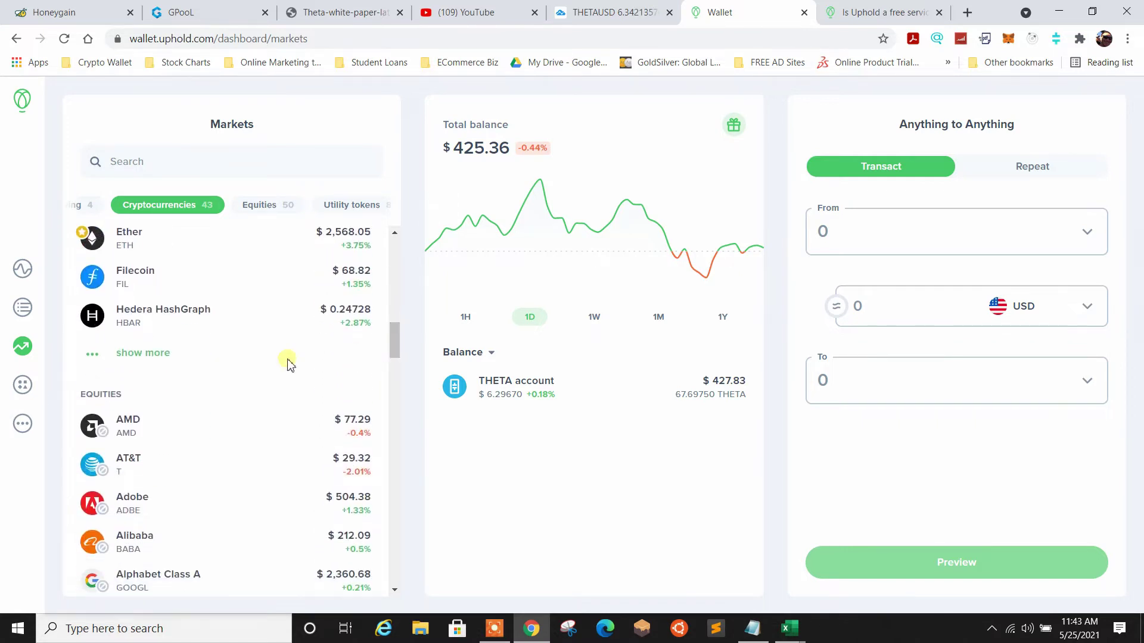
Step: Expand the cryptocurrency list to more coins and scroll through it
click(154, 356)
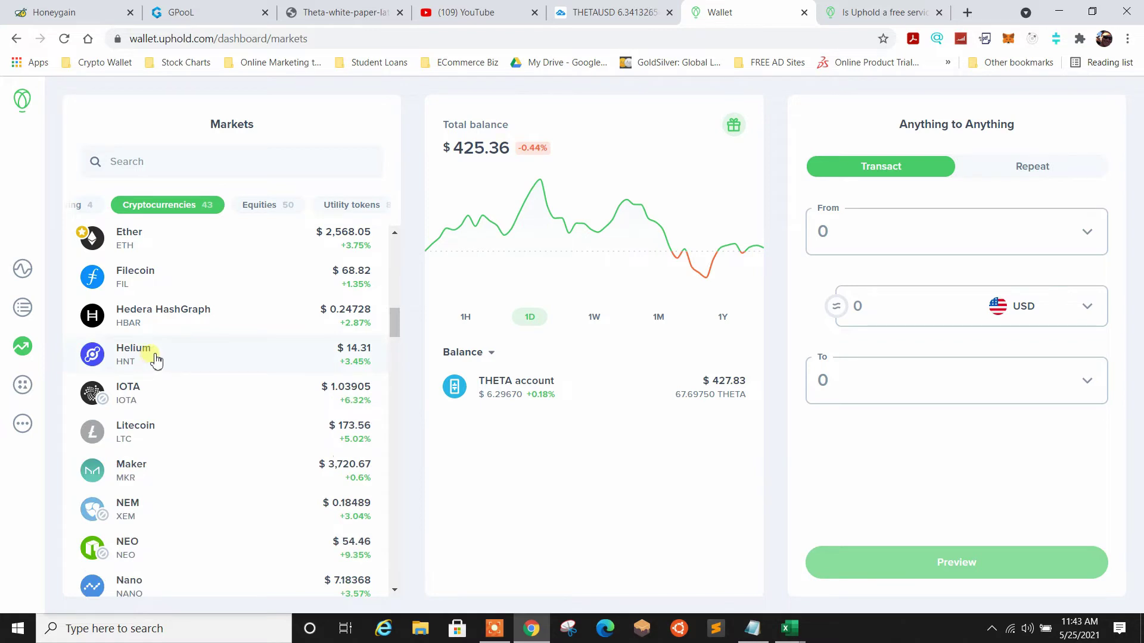
scroll(192, 359, down, 4)
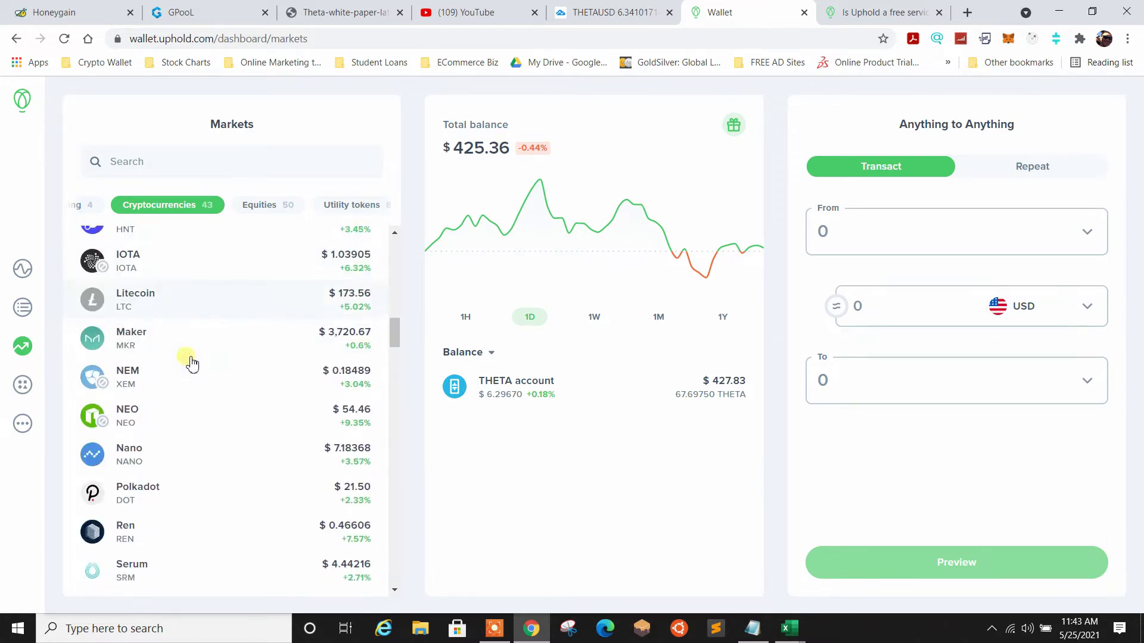
scroll(192, 362, down, 8)
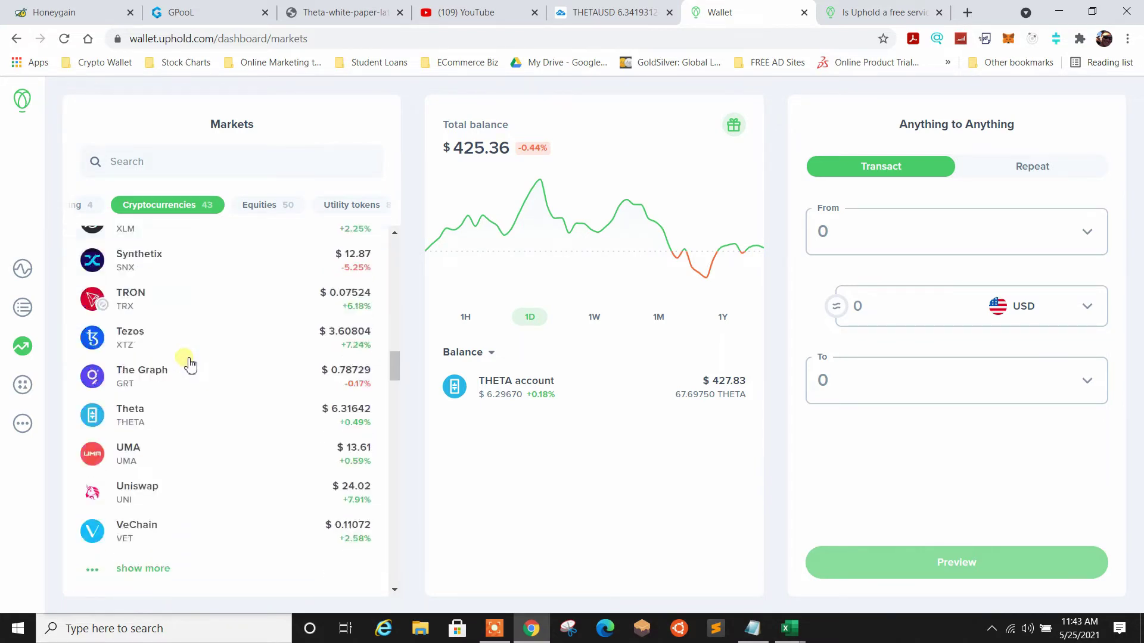
scroll(190, 363, down, 5)
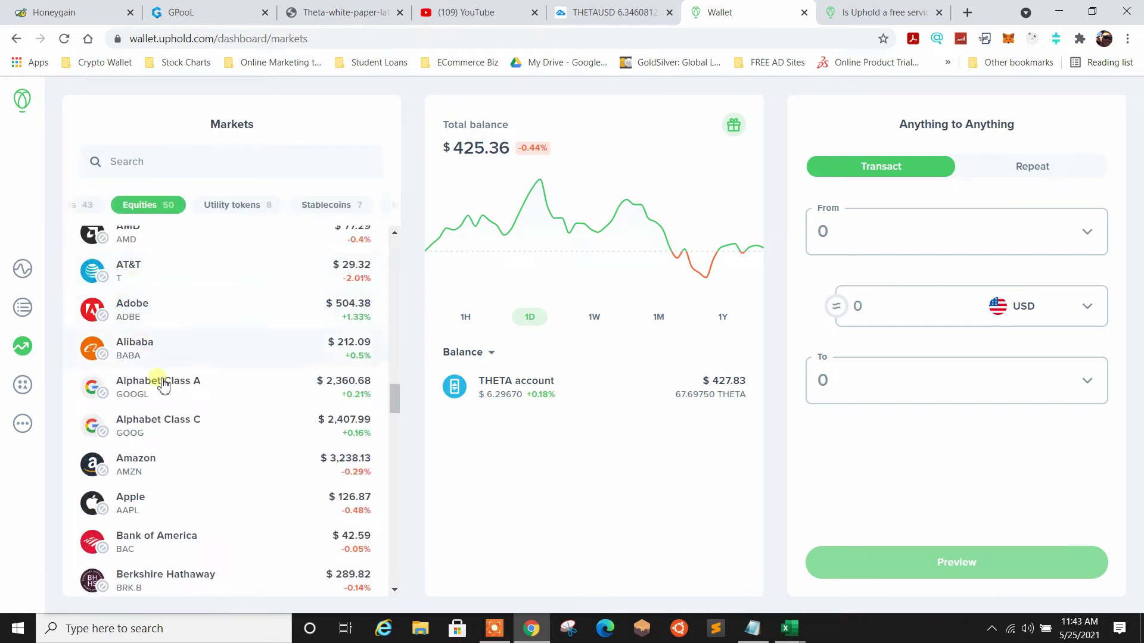
scroll(172, 426, down, 2)
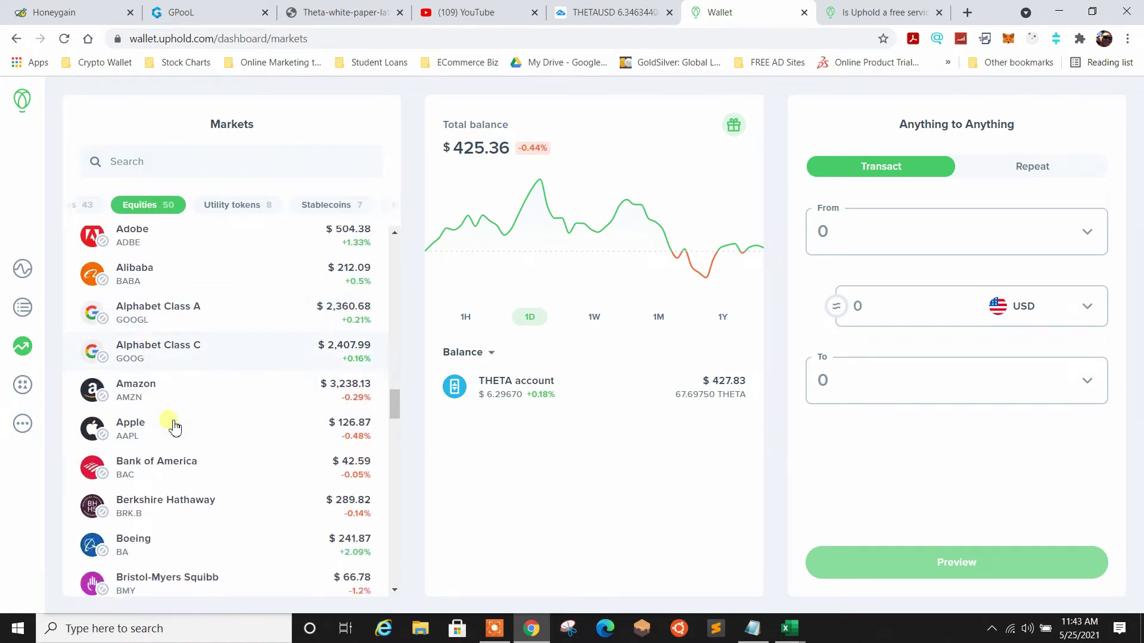
scroll(161, 405, down, 2)
scroll(158, 412, down, 6)
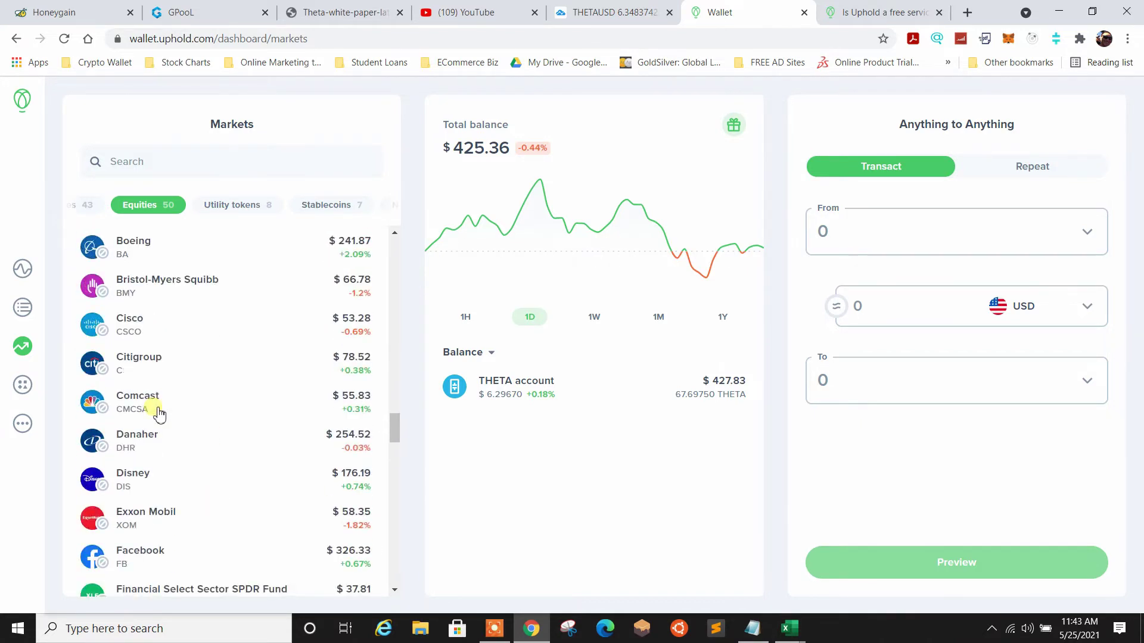
scroll(167, 376, down, 1)
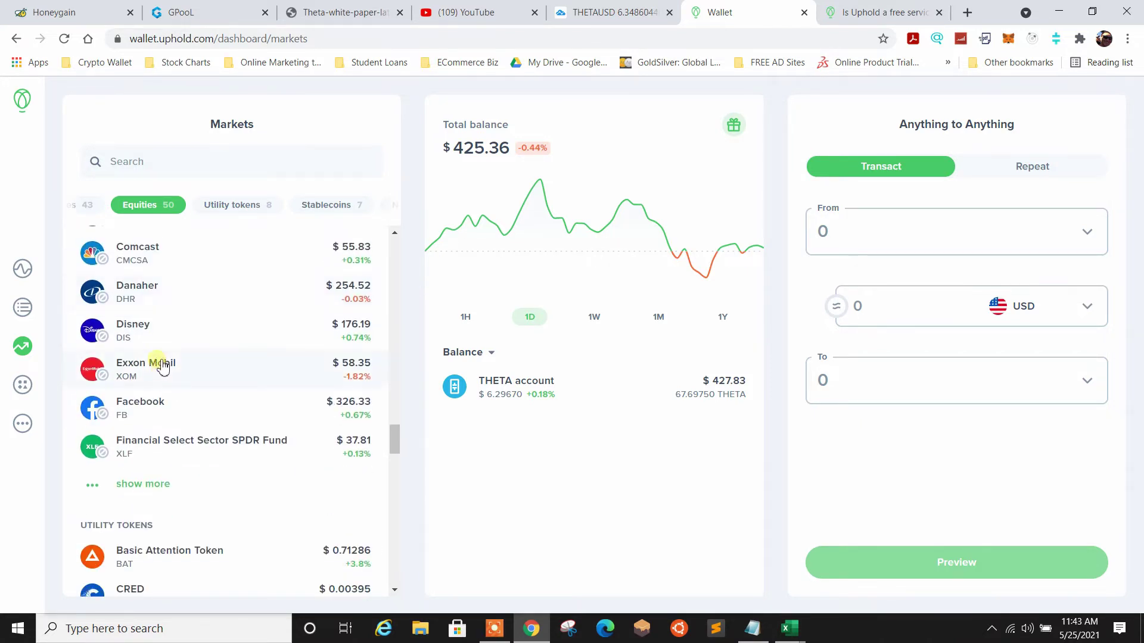
Step: Expand the equities list and scroll on to the Stablecoins section
click(157, 484)
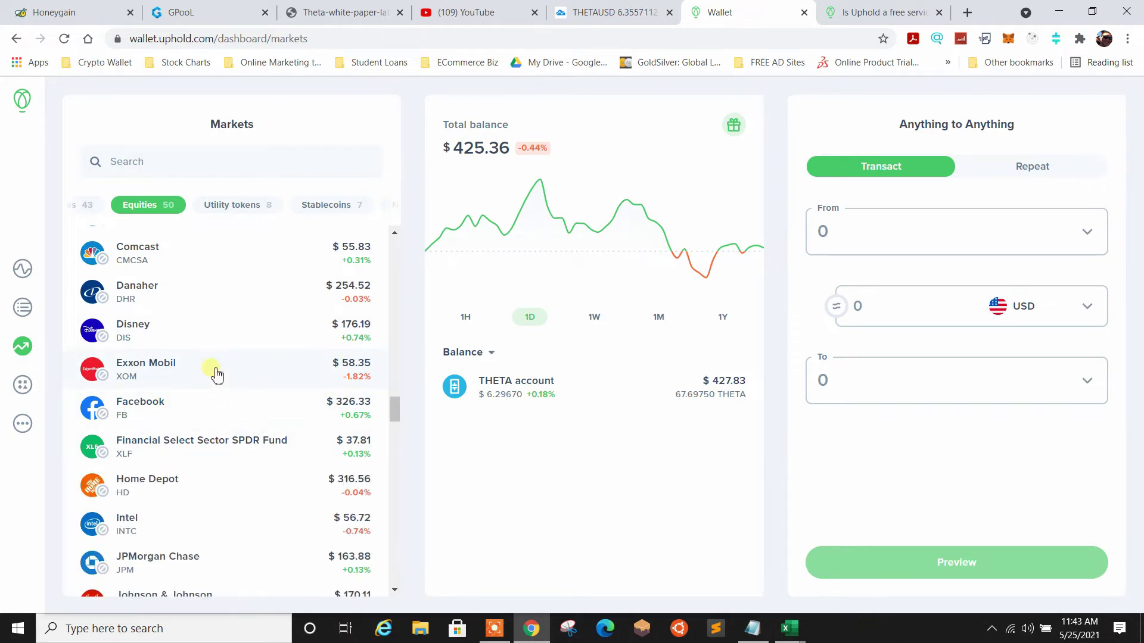
scroll(215, 374, down, 14)
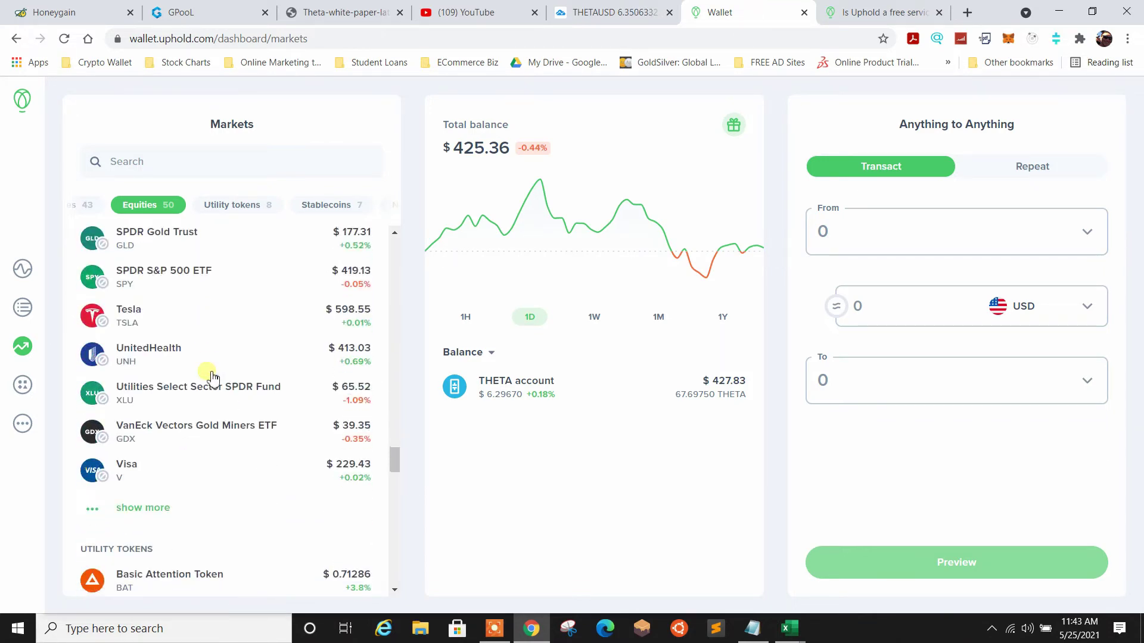
scroll(214, 375, down, 4)
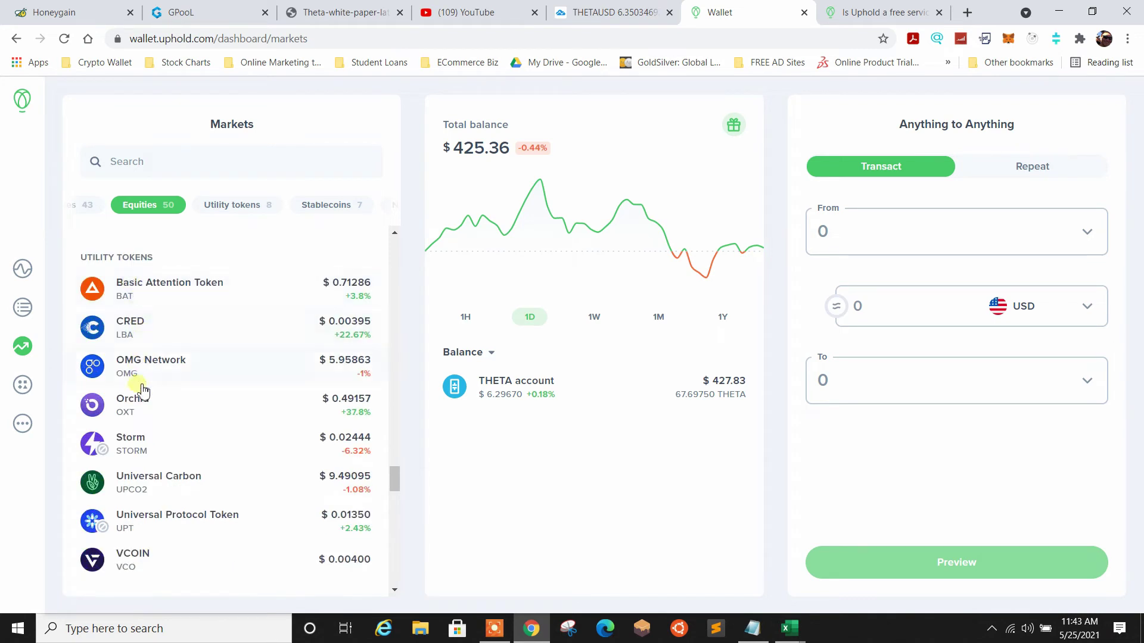
scroll(143, 439, down, 5)
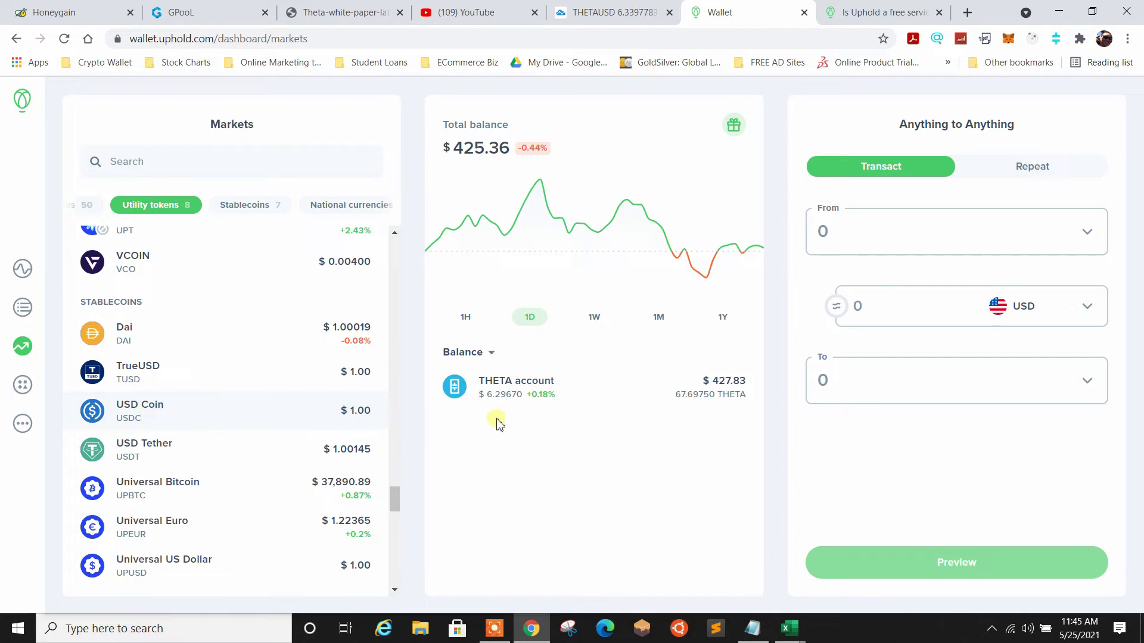
Step: Open the THETA account details and set a 67.69 THETA trade from that account
click(574, 395)
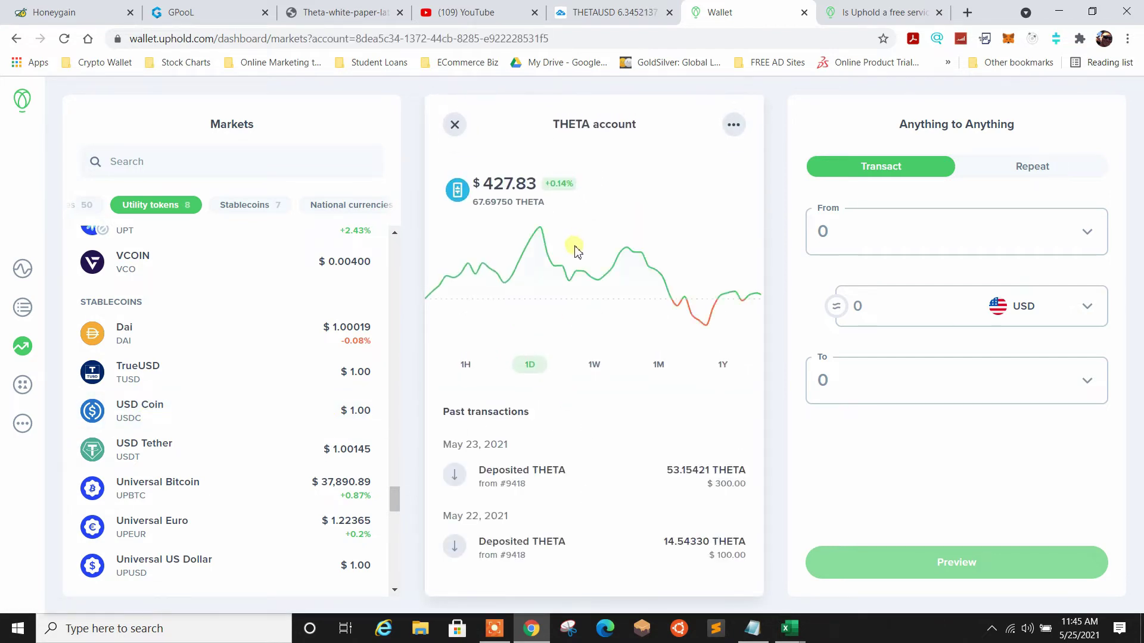
click(857, 236)
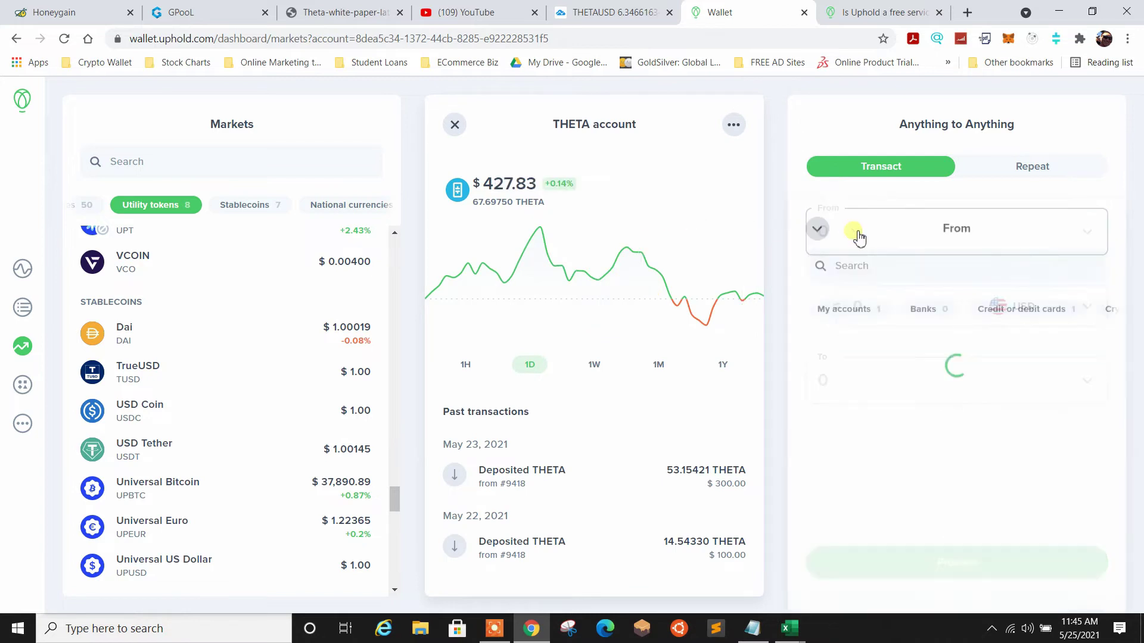
click(871, 277)
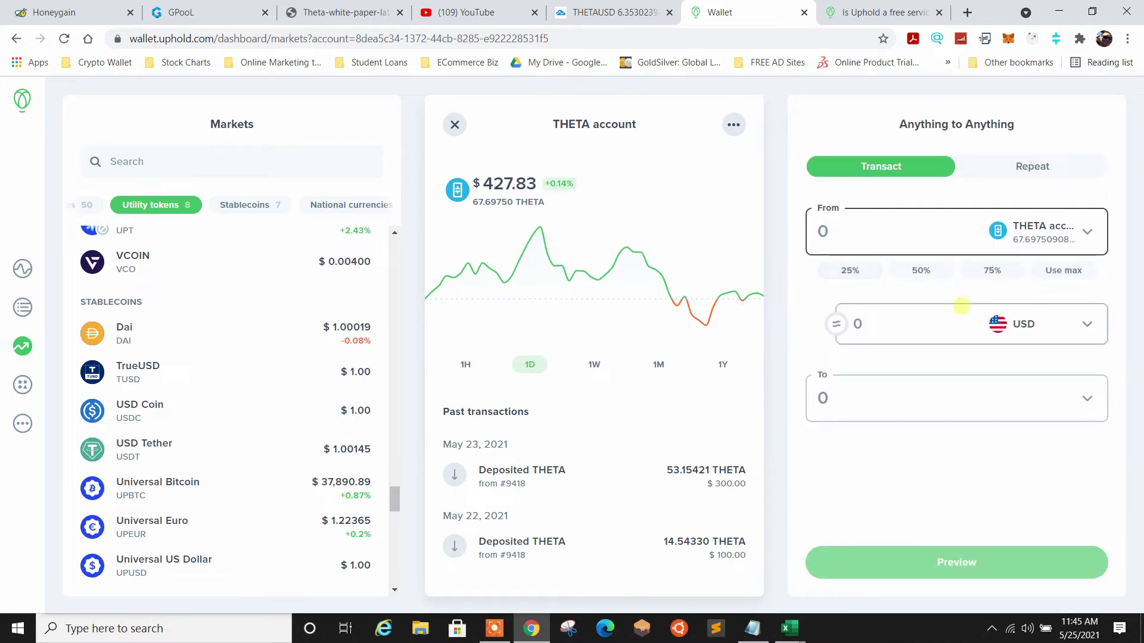
click(895, 322)
click(850, 237)
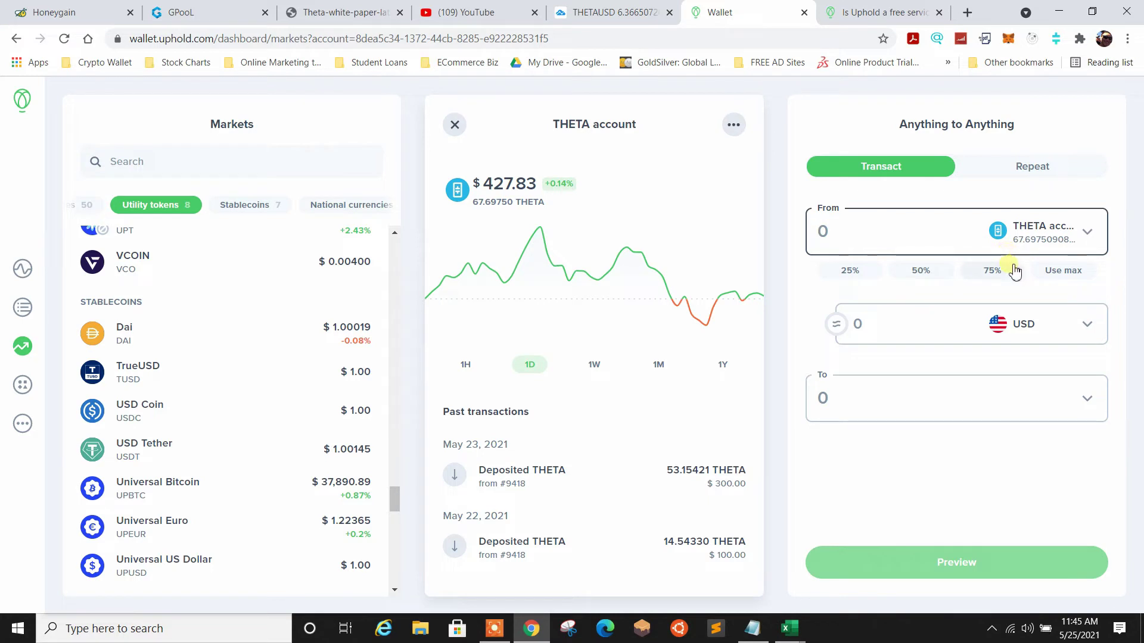
text(67.69)
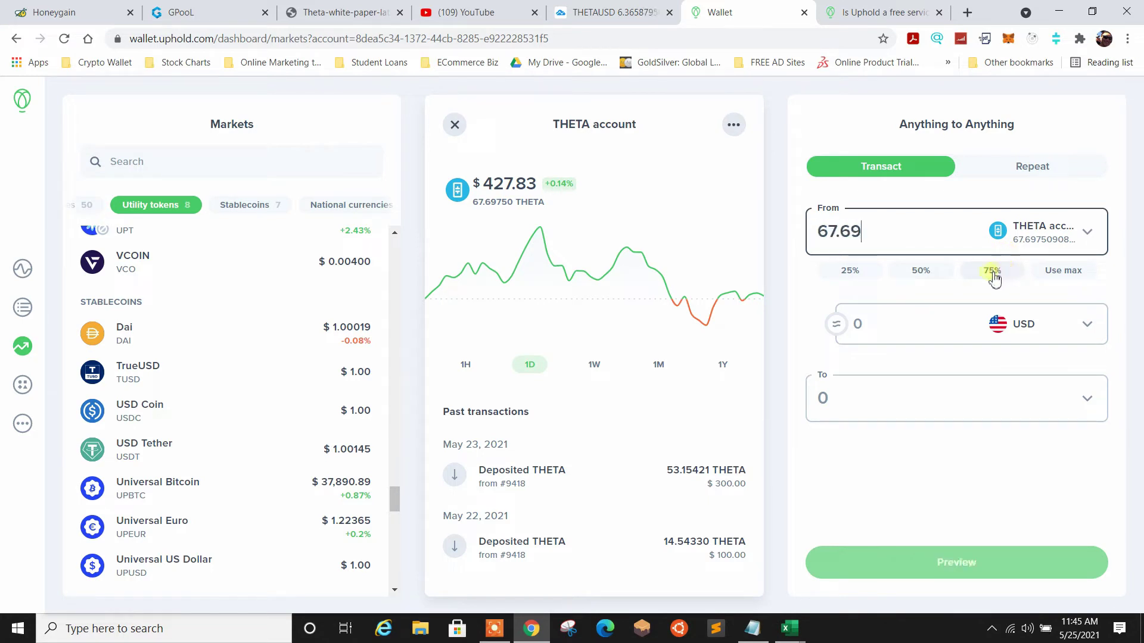
Step: Browse the destination currencies and expand the full stablecoin list
click(910, 383)
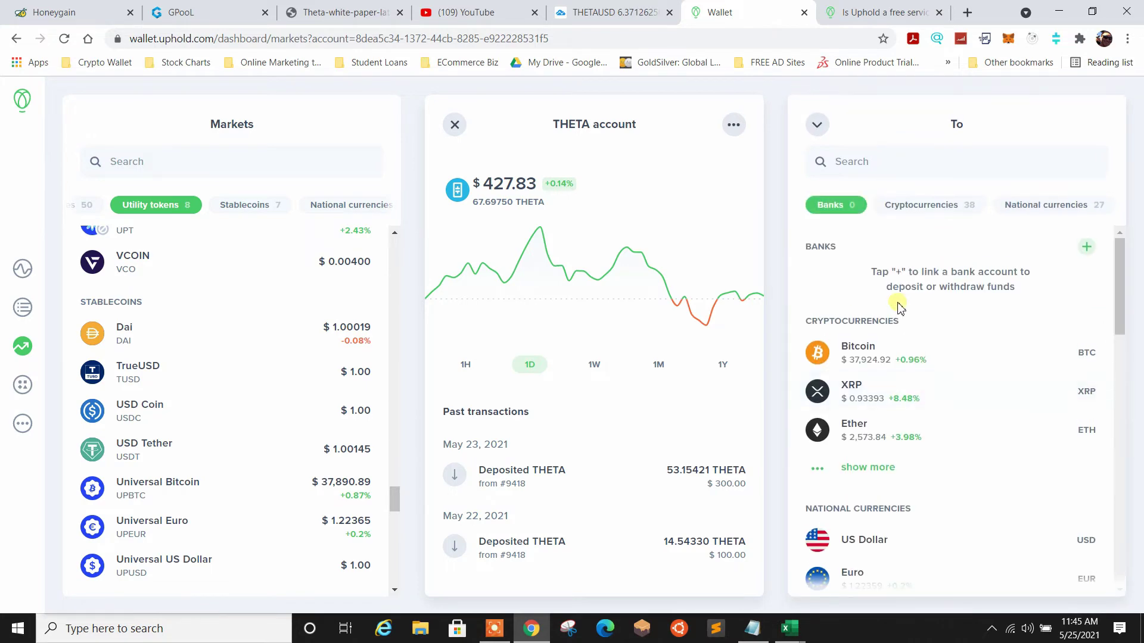
scroll(894, 391, down, 10)
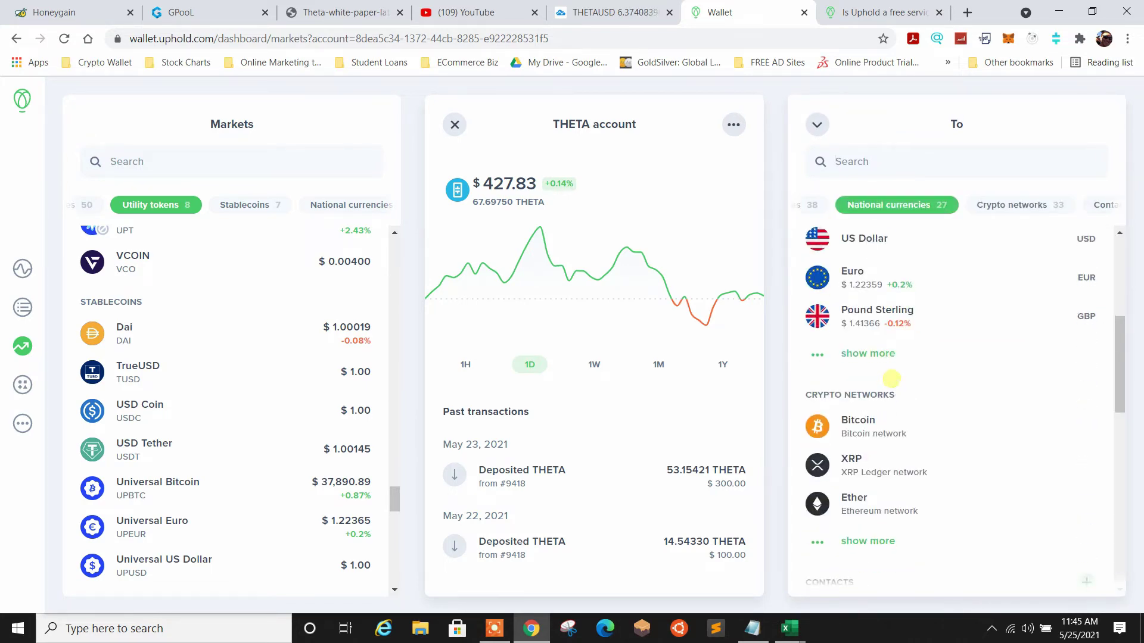
scroll(894, 383, down, 8)
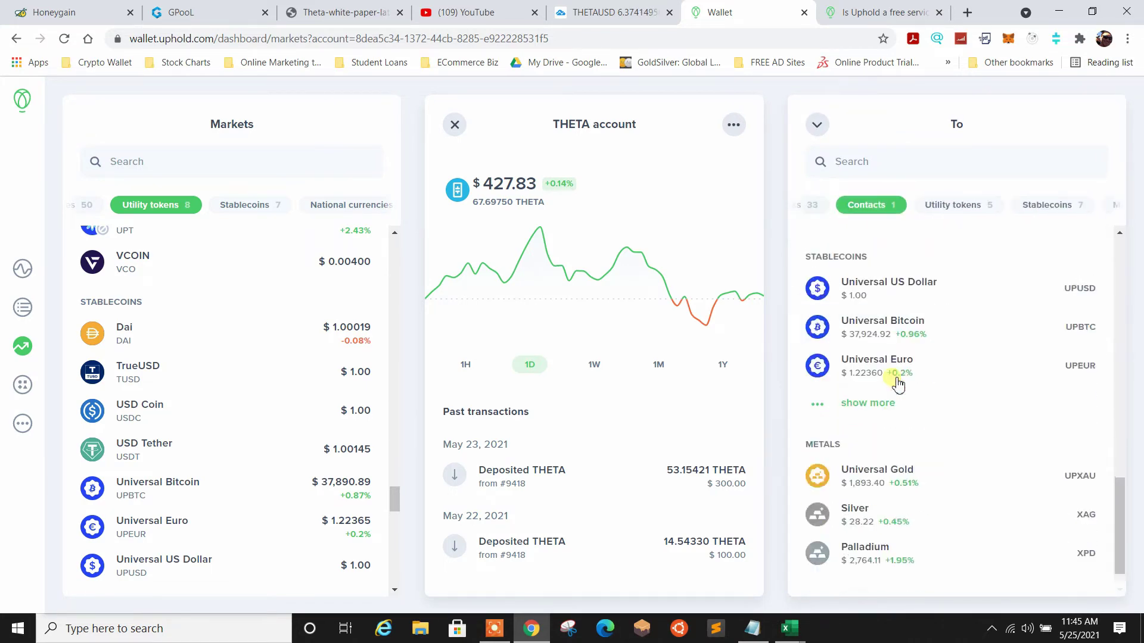
scroll(898, 384, up, 6)
scroll(899, 381, down, 1)
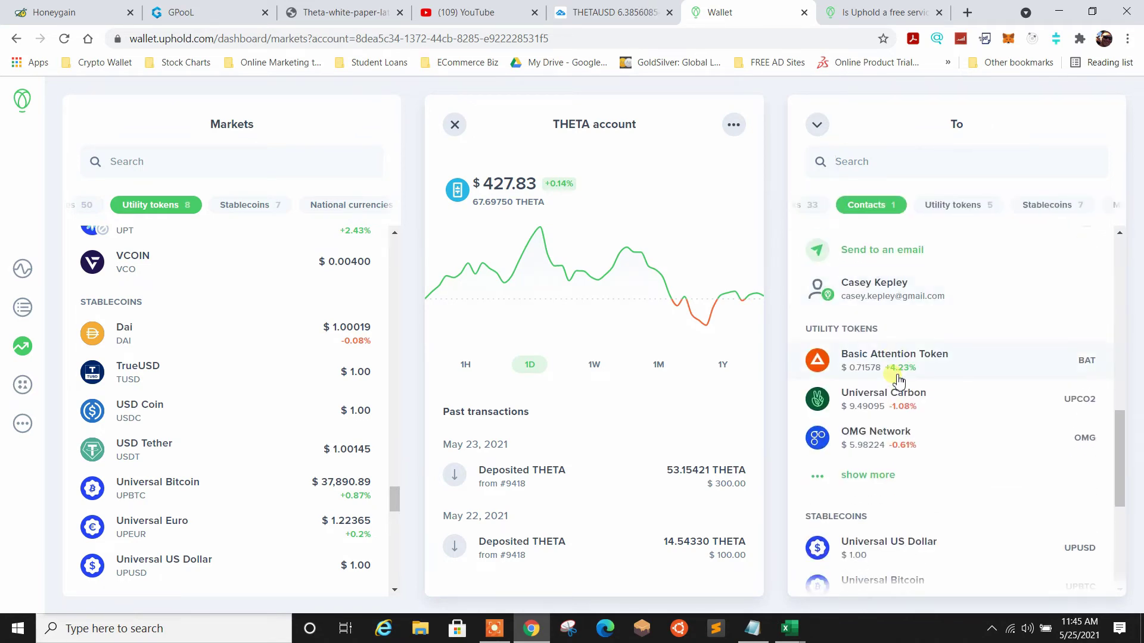
scroll(901, 443, down, 2)
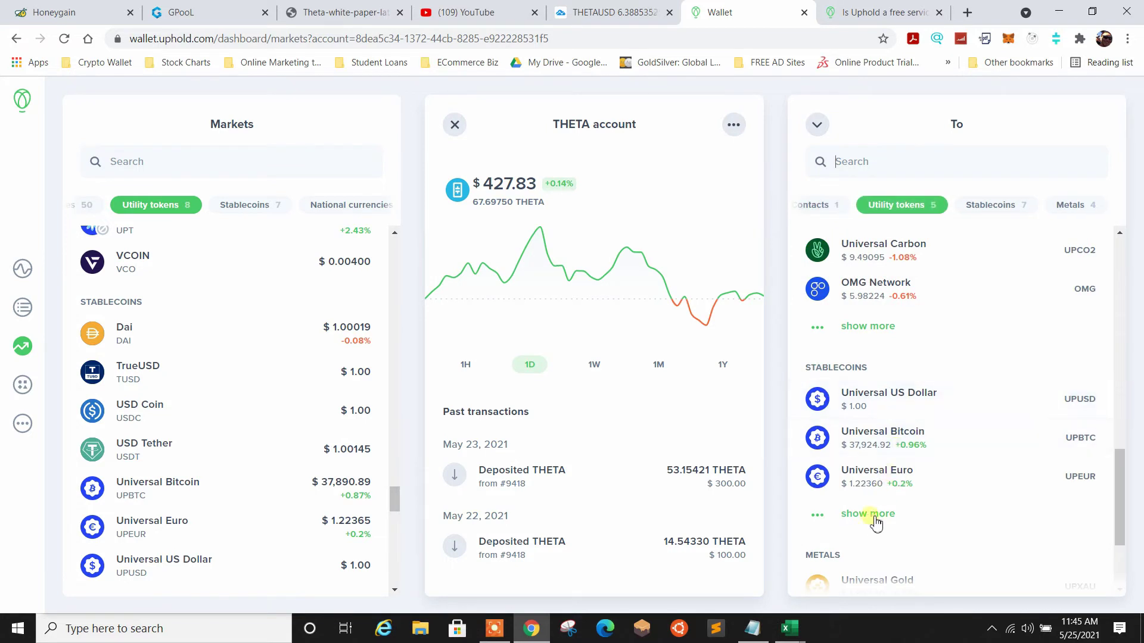
click(869, 523)
scroll(947, 431, down, 3)
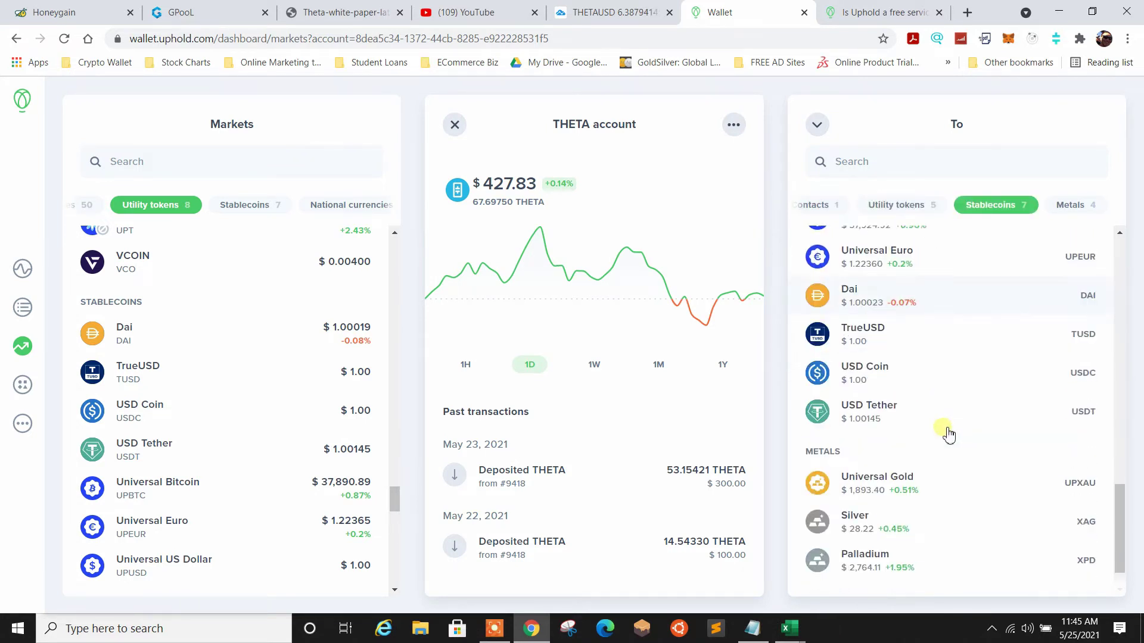
Step: Receive USD Coin from the trade, close the THETA account details, and reopen the destination list
click(874, 372)
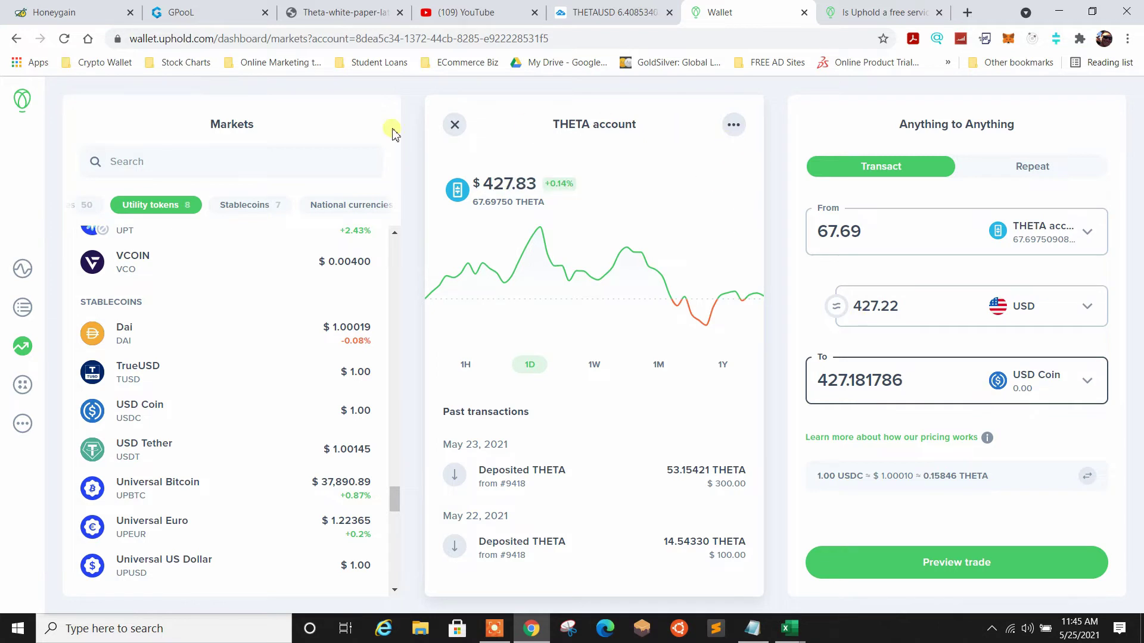
click(455, 126)
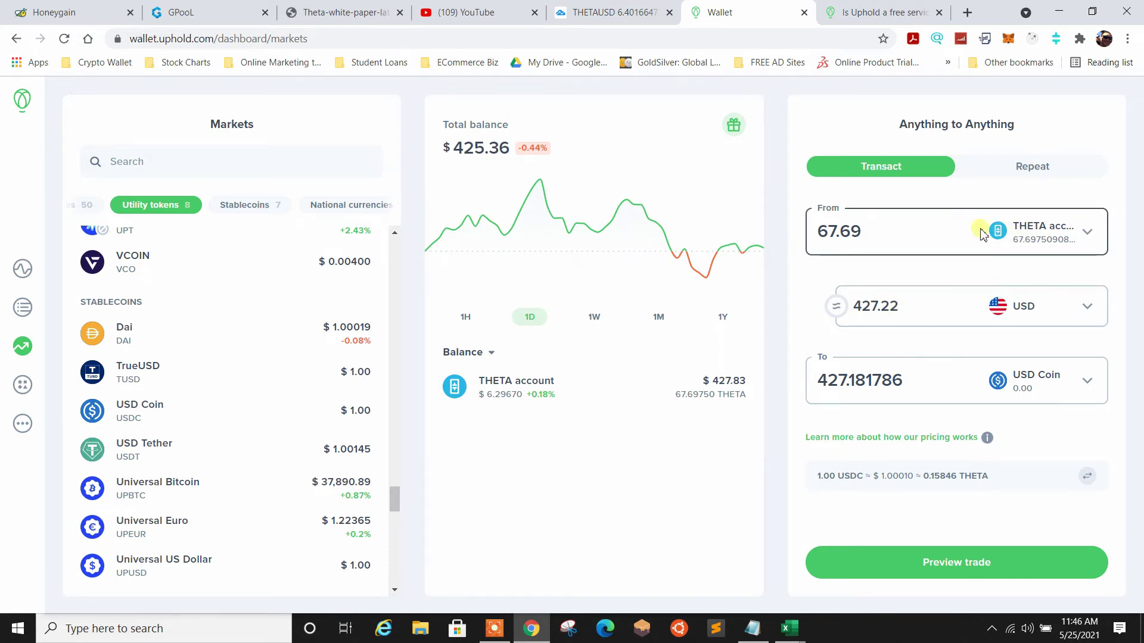
click(1037, 386)
Step: Browse national currencies, crypto networks, utility tokens and stablecoins, then keep USD Coin as destination
scroll(947, 333, down, 3)
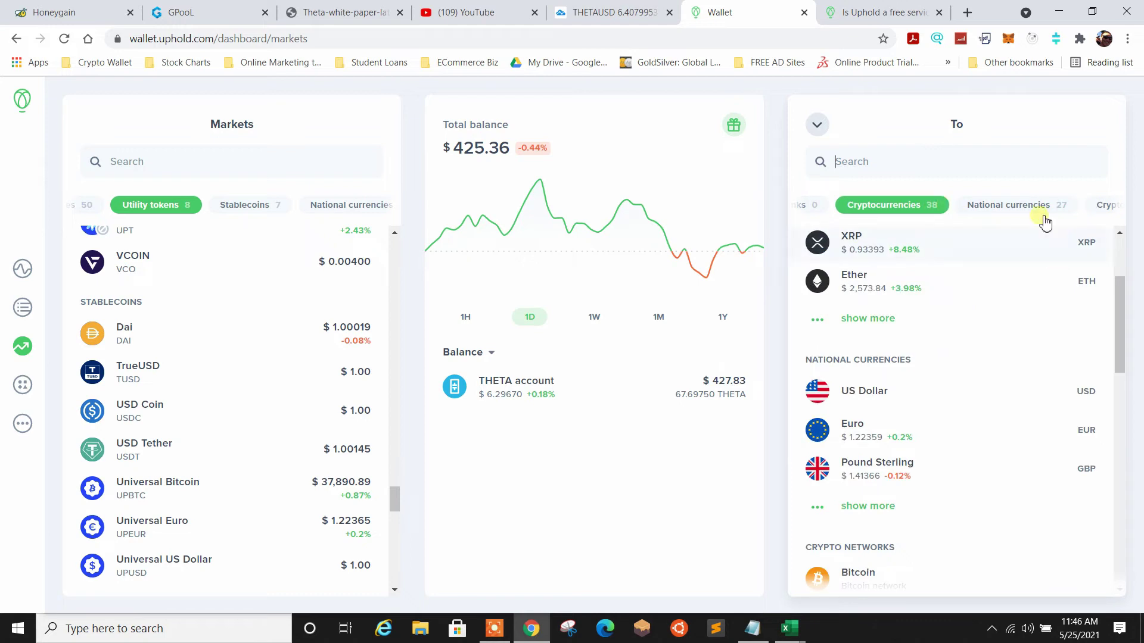
click(1024, 206)
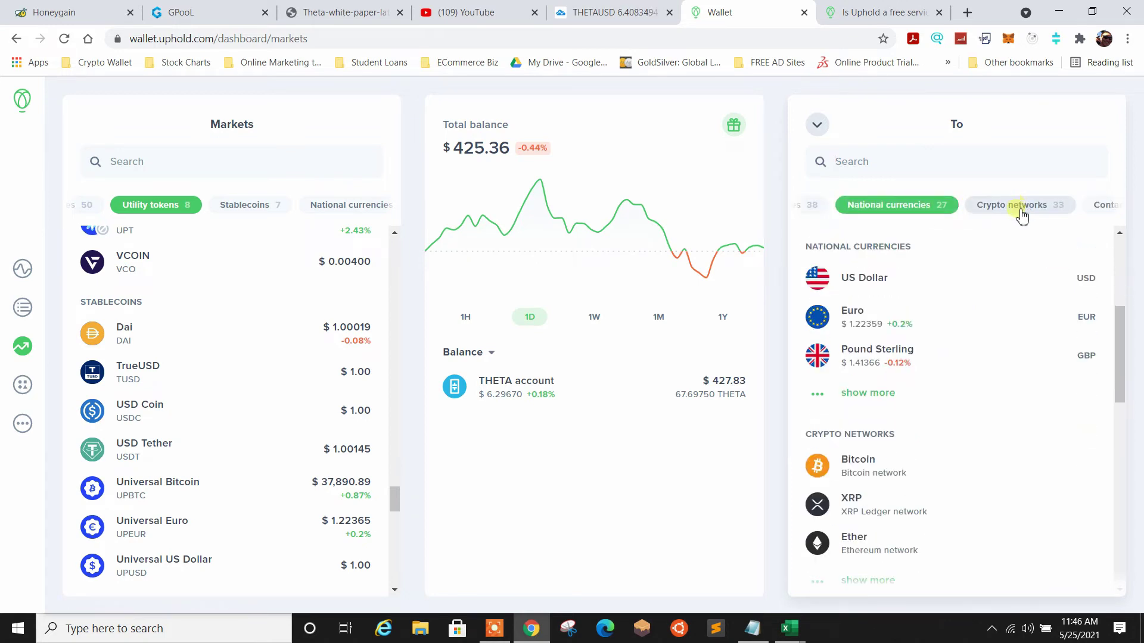
click(1024, 206)
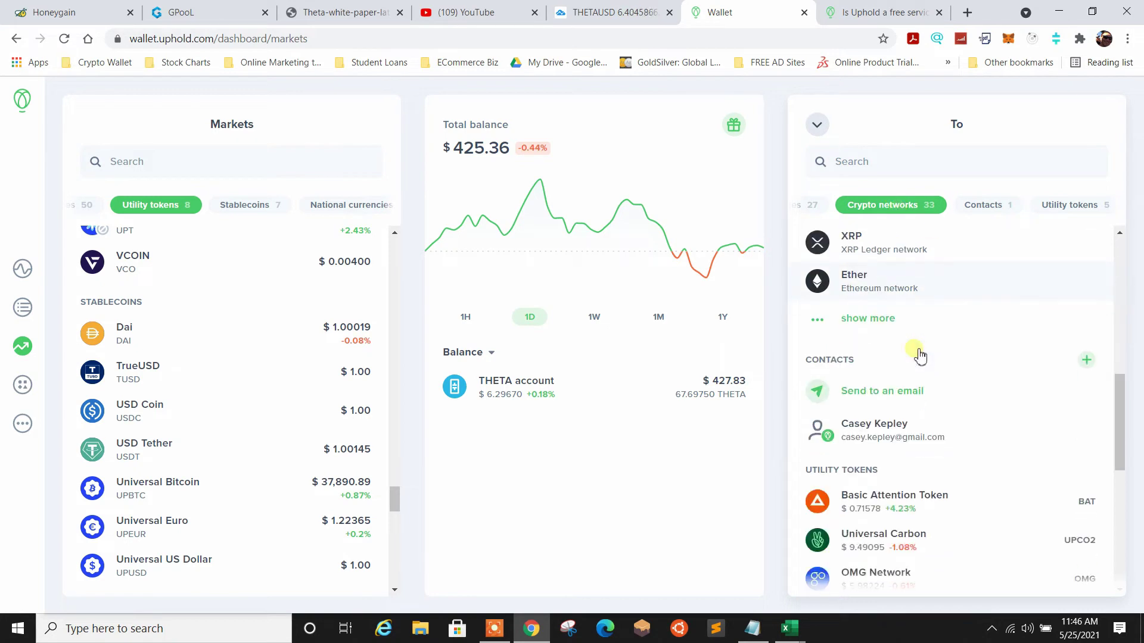
scroll(914, 356, down, 1)
scroll(905, 354, down, 2)
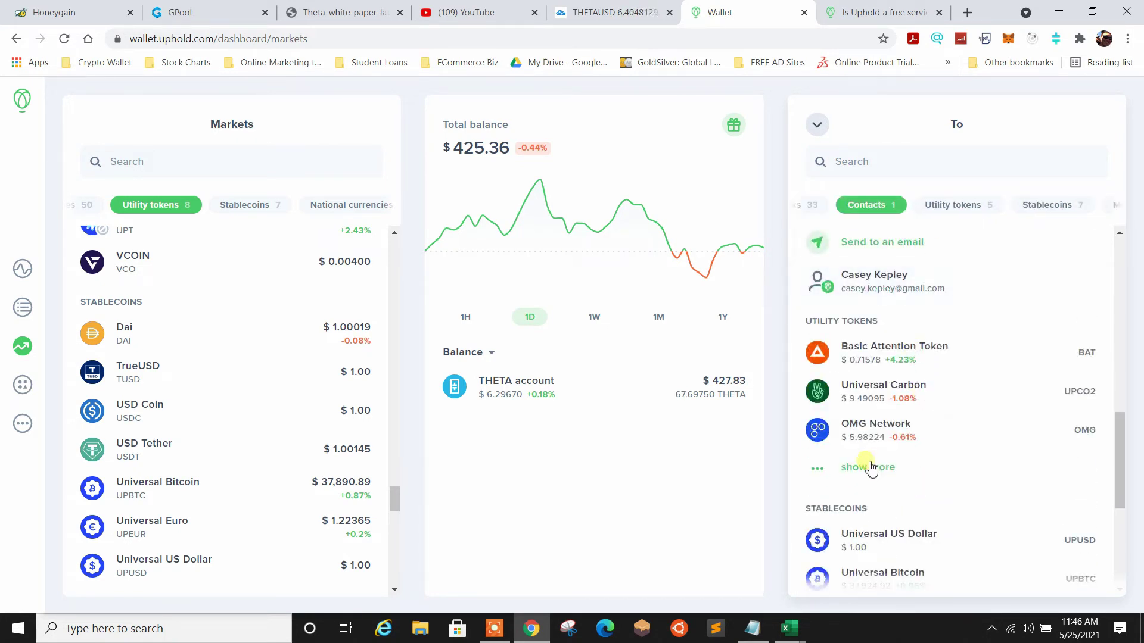
click(868, 469)
scroll(896, 417, down, 3)
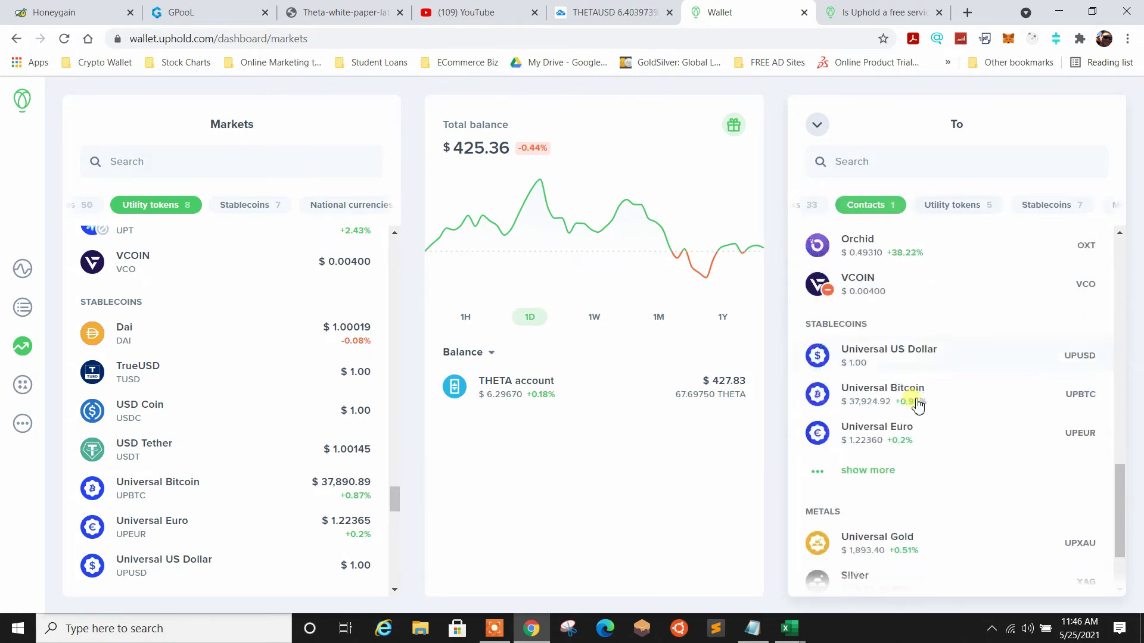
click(876, 470)
scroll(920, 408, down, 2)
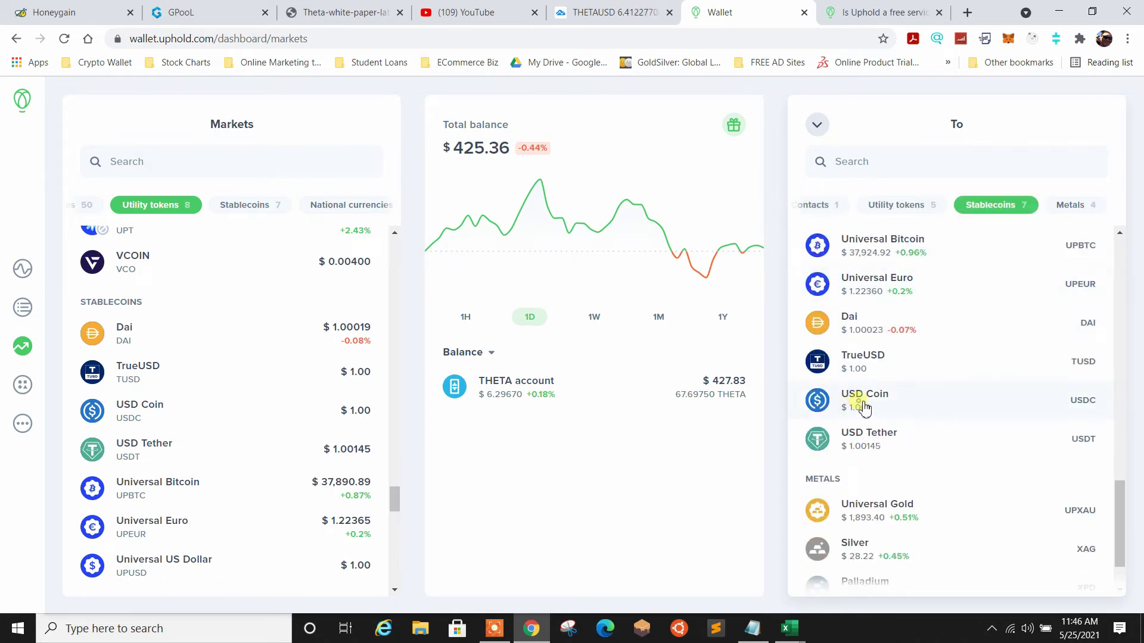
click(865, 408)
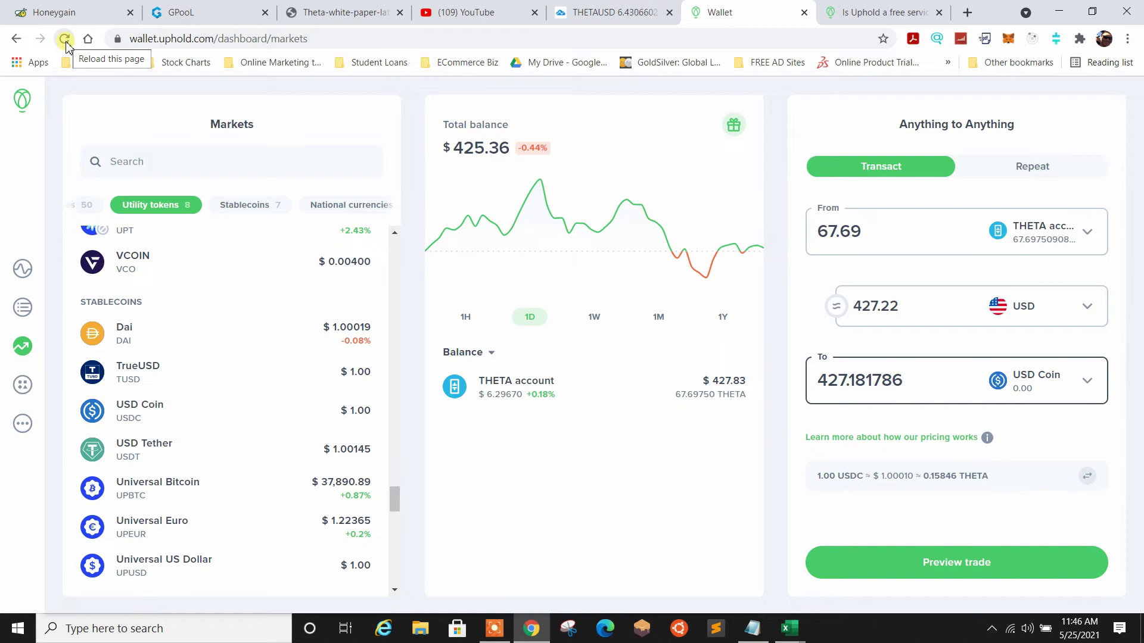
Step: Reload the wallet page and look over the dashboard showing the $435.02 THETA balance
click(67, 45)
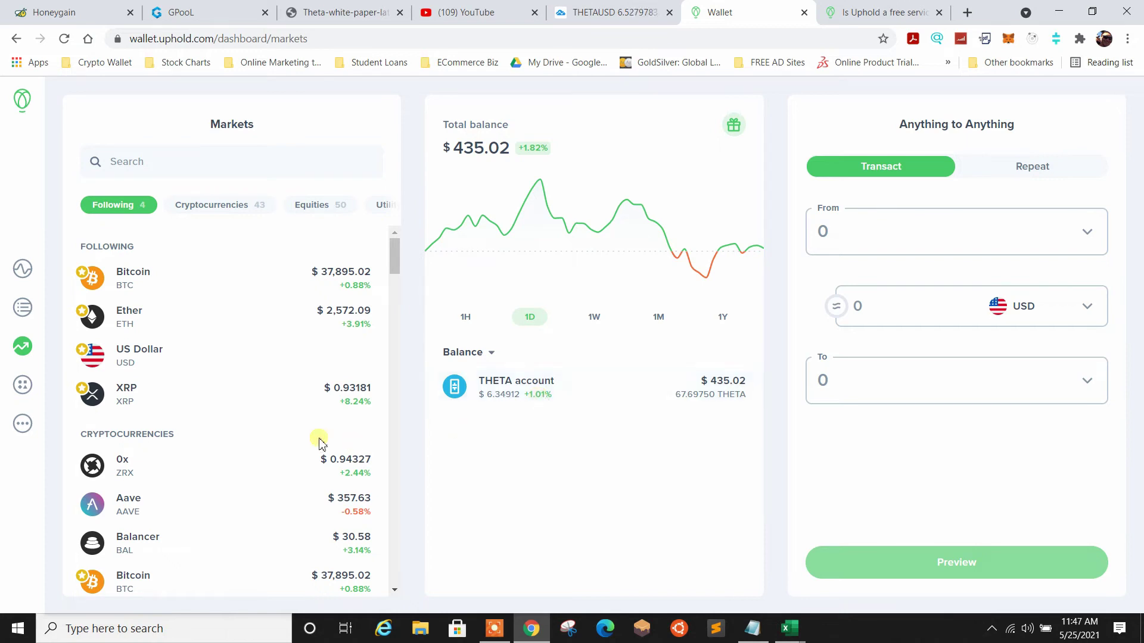
scroll(326, 435, down, 5)
scroll(301, 434, down, 10)
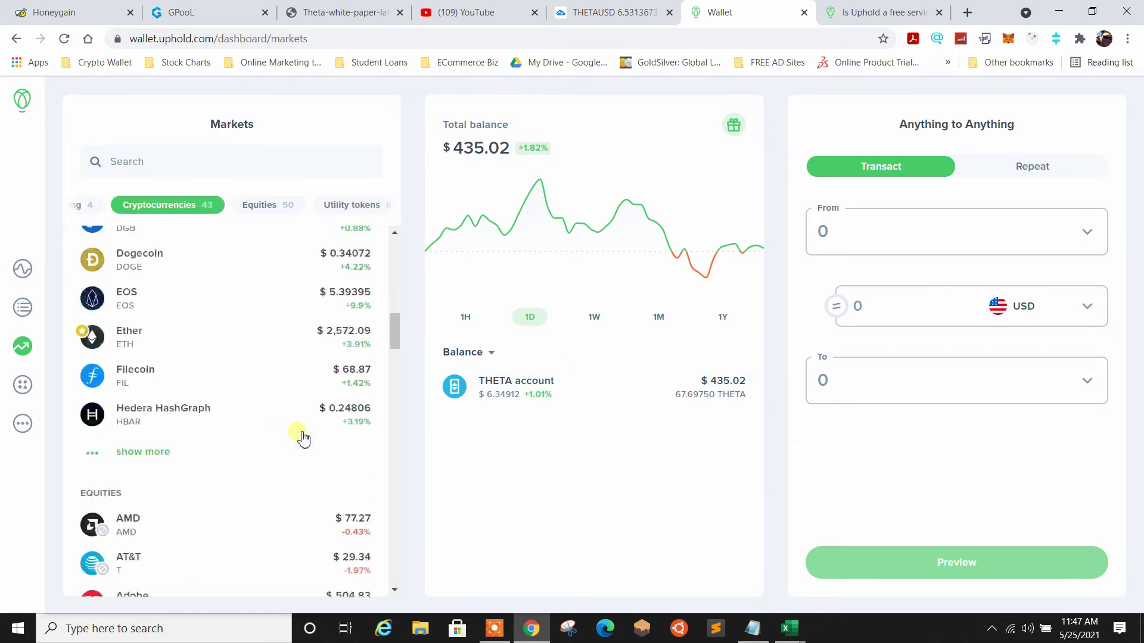
scroll(297, 430, down, 3)
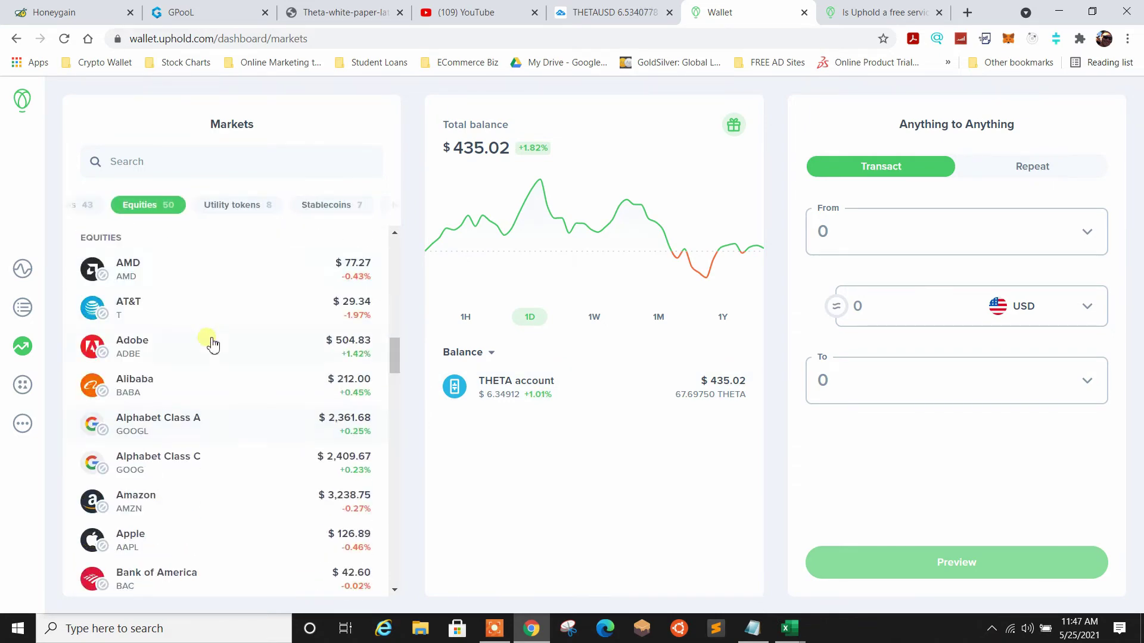
scroll(235, 360, up, 5)
scroll(235, 360, up, 12)
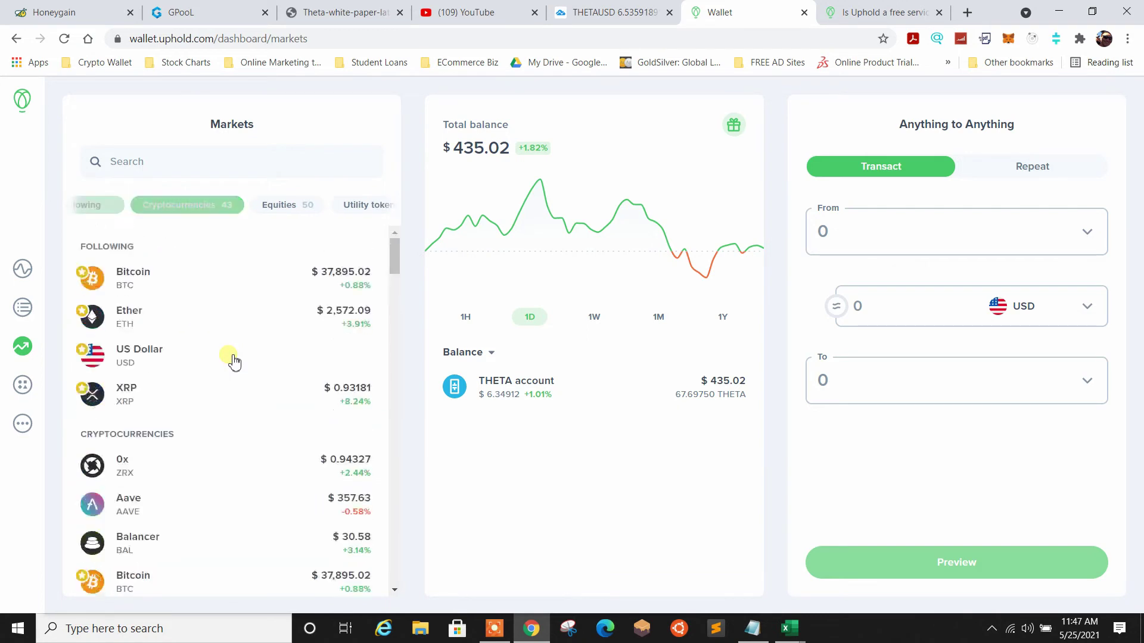
Step: Open Integrations and browse the third-party apps such as VCOIN, Blockreward, Koinly and TaxBit
click(22, 386)
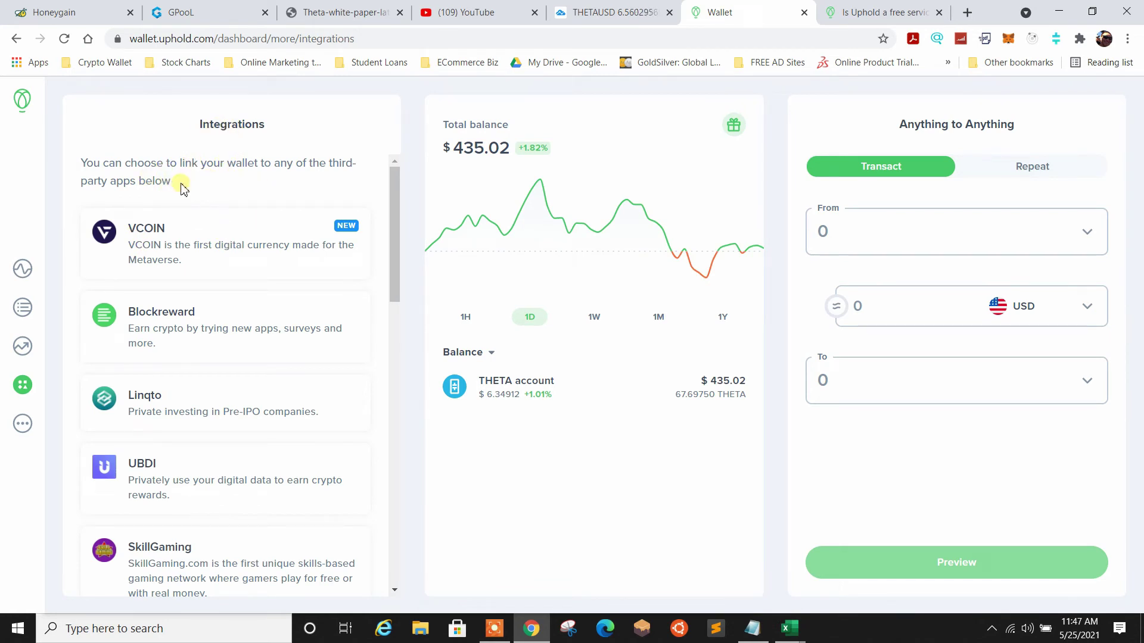
scroll(262, 292, down, 5)
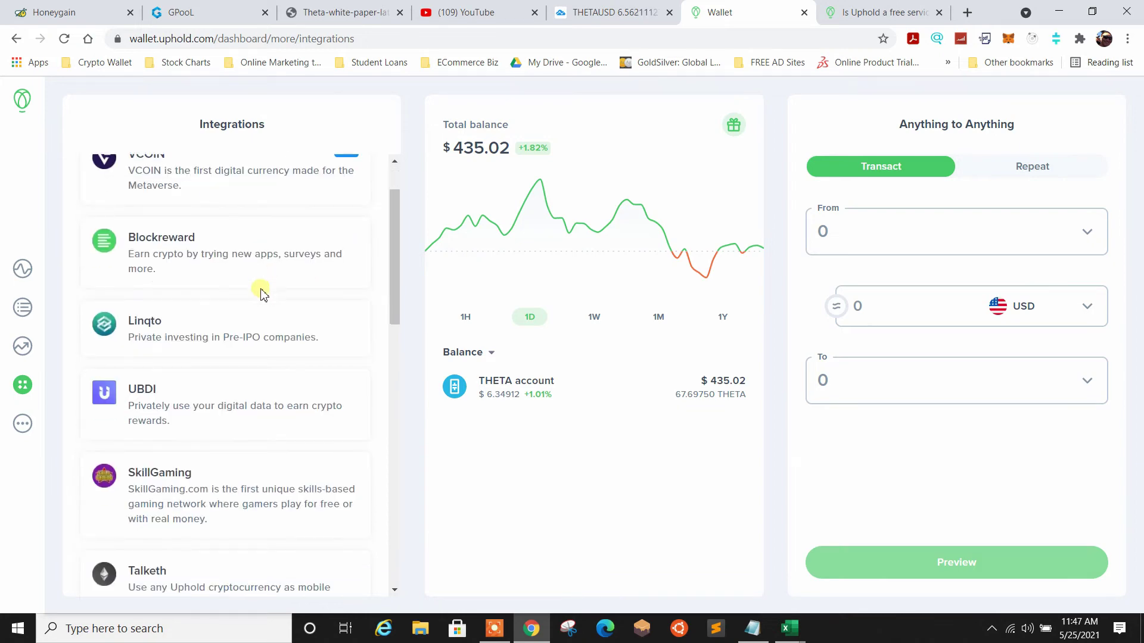
scroll(262, 308, down, 10)
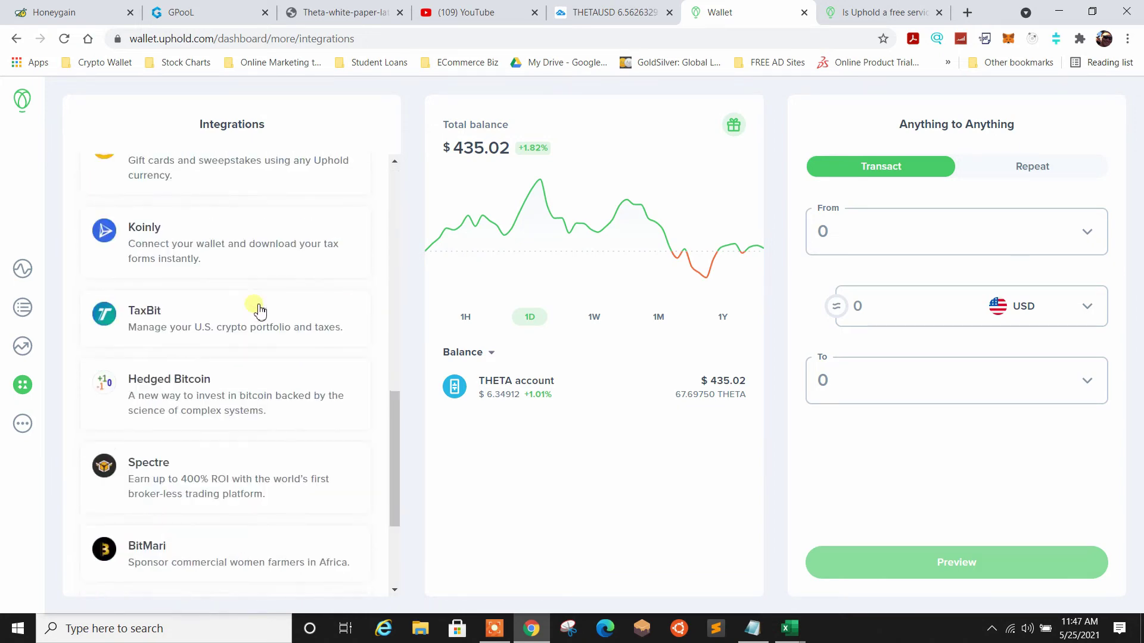
Step: Look through the Security, Preferences and Notifications settings, then go back to the wallet dashboard
click(23, 424)
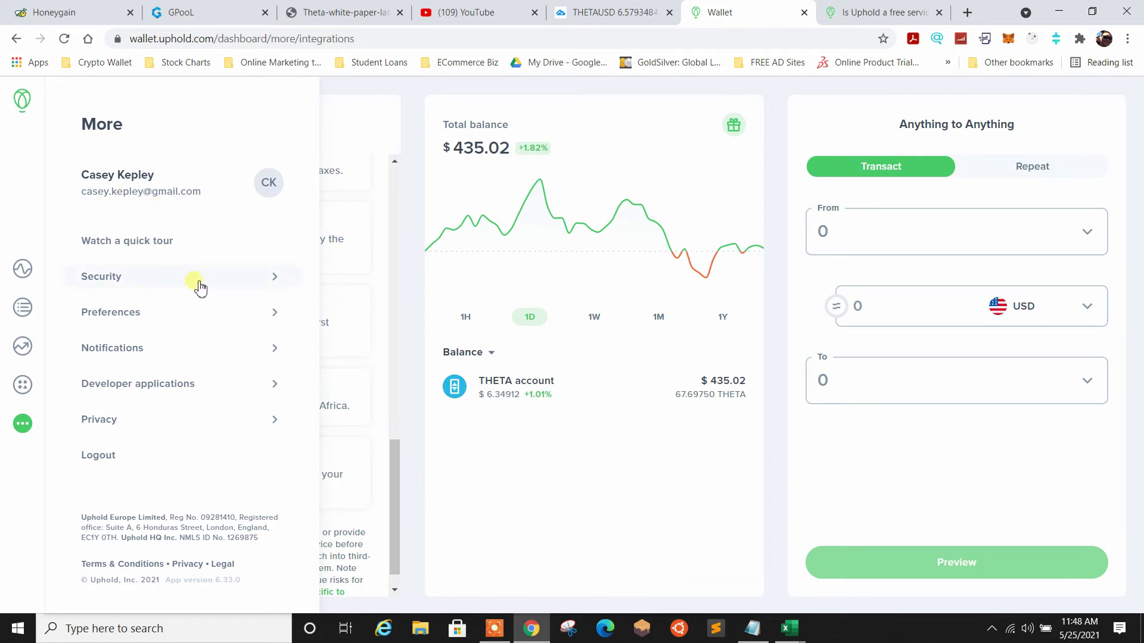
click(275, 279)
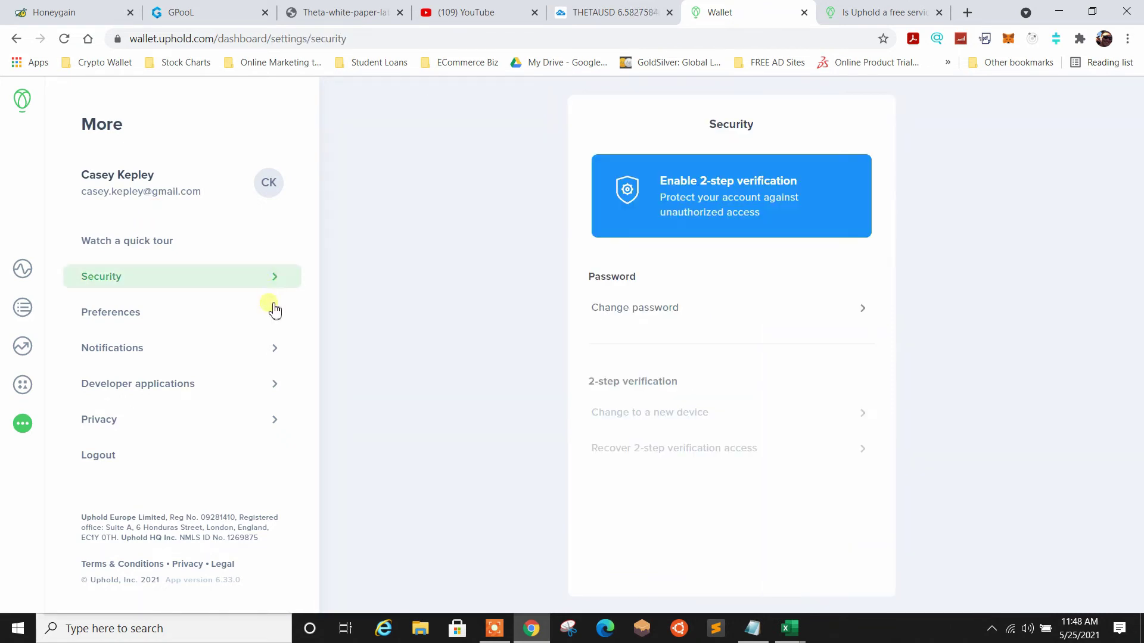
click(273, 314)
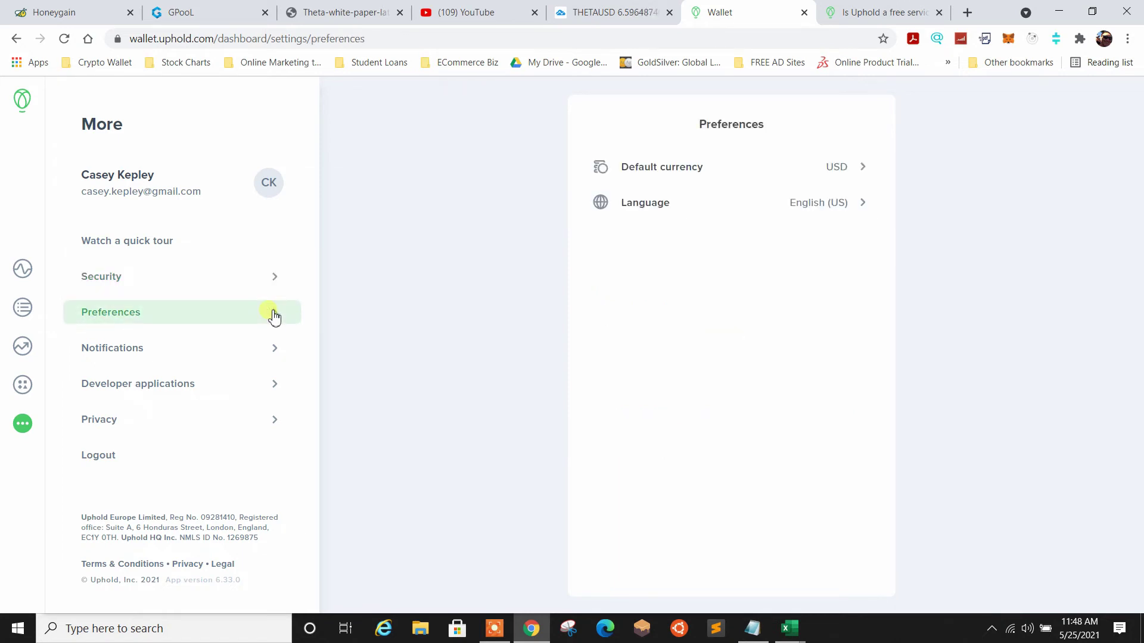
click(250, 354)
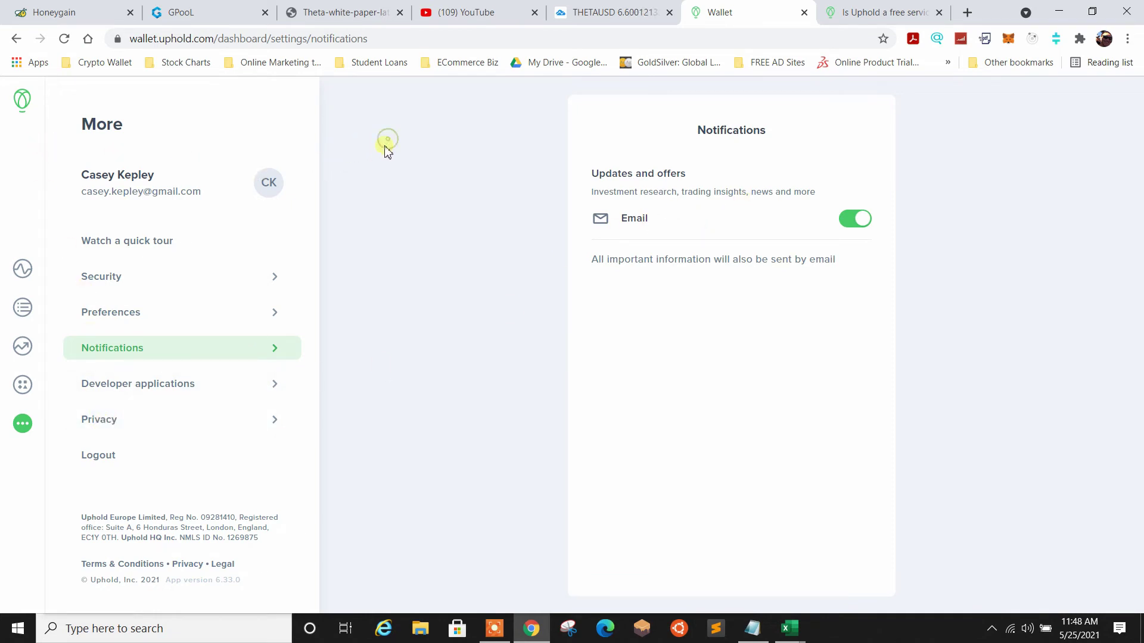
click(24, 102)
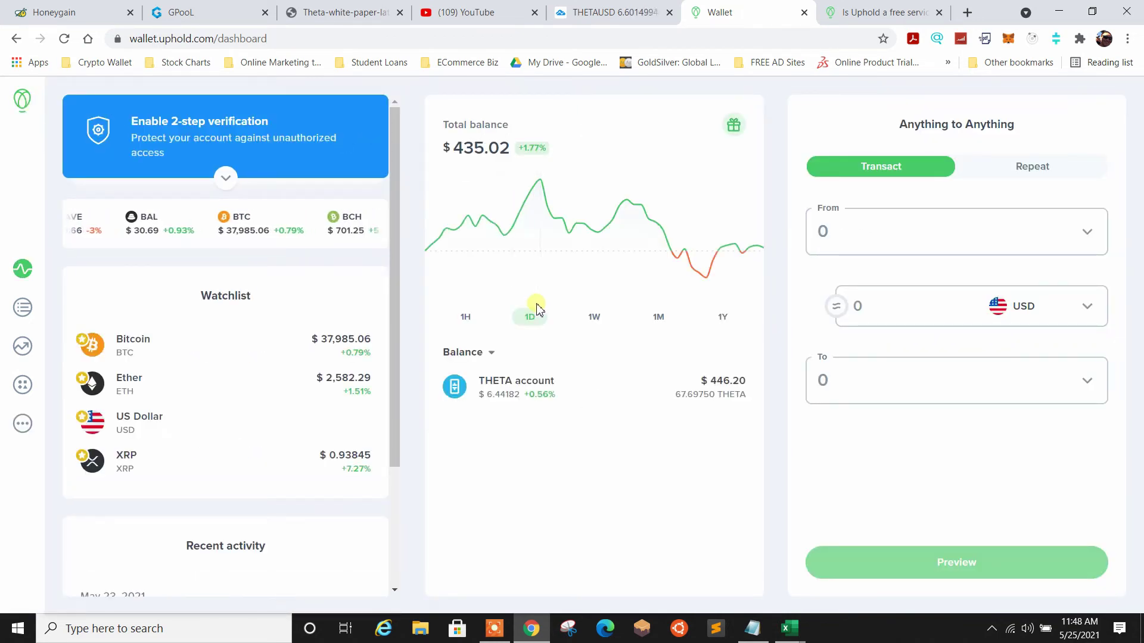
Step: Scroll the dashboard panel, then switch to the 'Is Uphold a free service?' article
drag(395, 308, 396, 268)
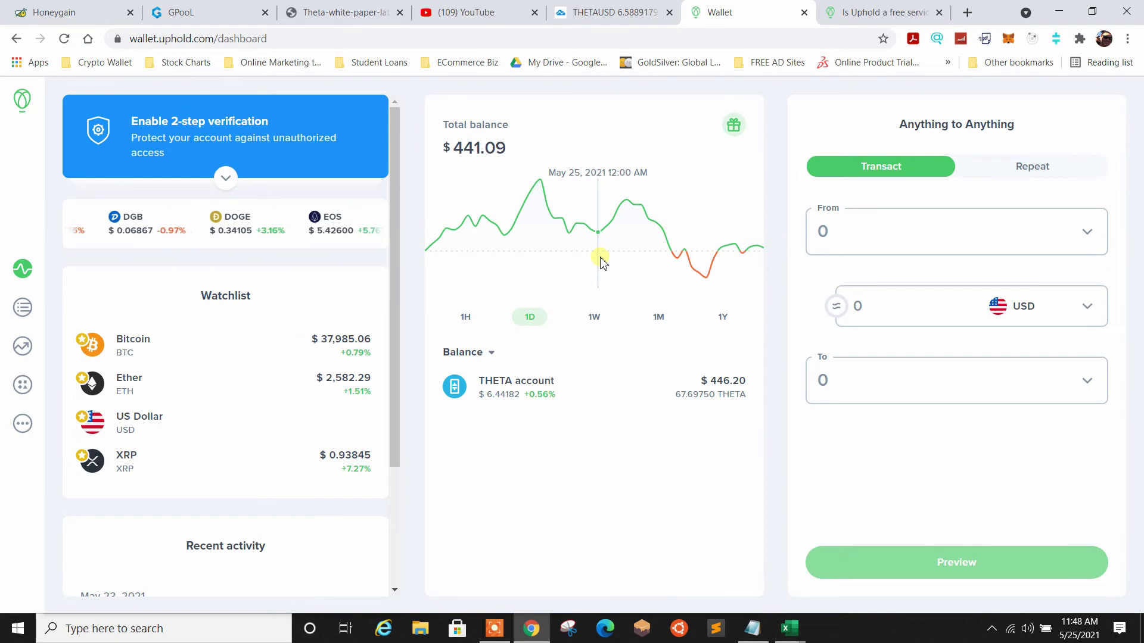
click(893, 13)
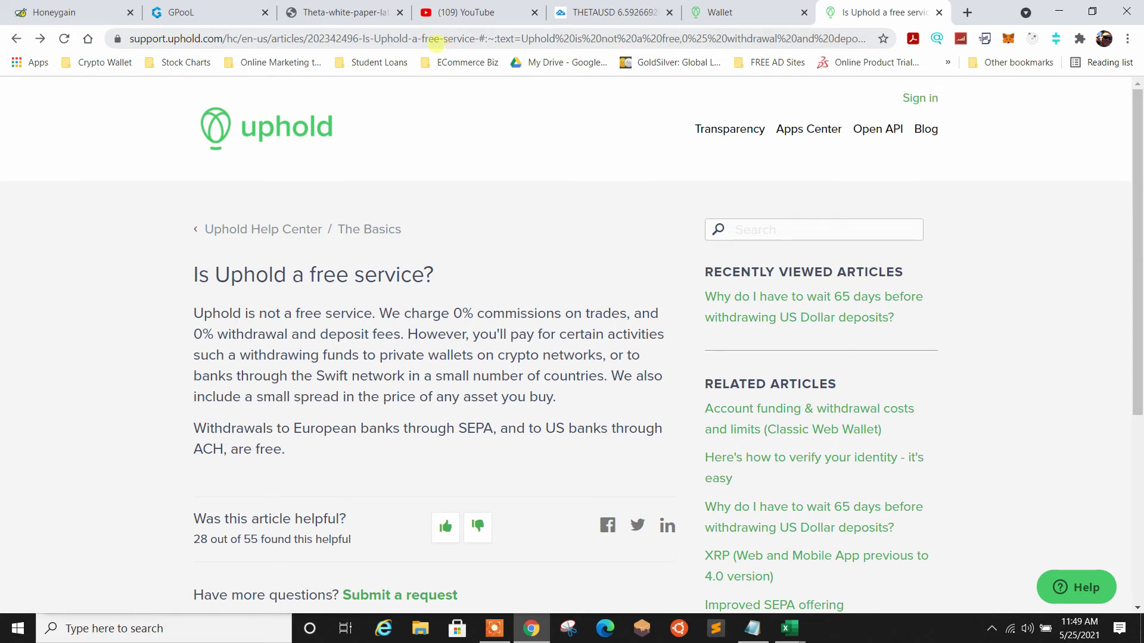
Step: Highlight the sentences on private-wallet withdrawals and Swift bank withdrawal fees, then scroll back up
scroll(284, 192, down, 2)
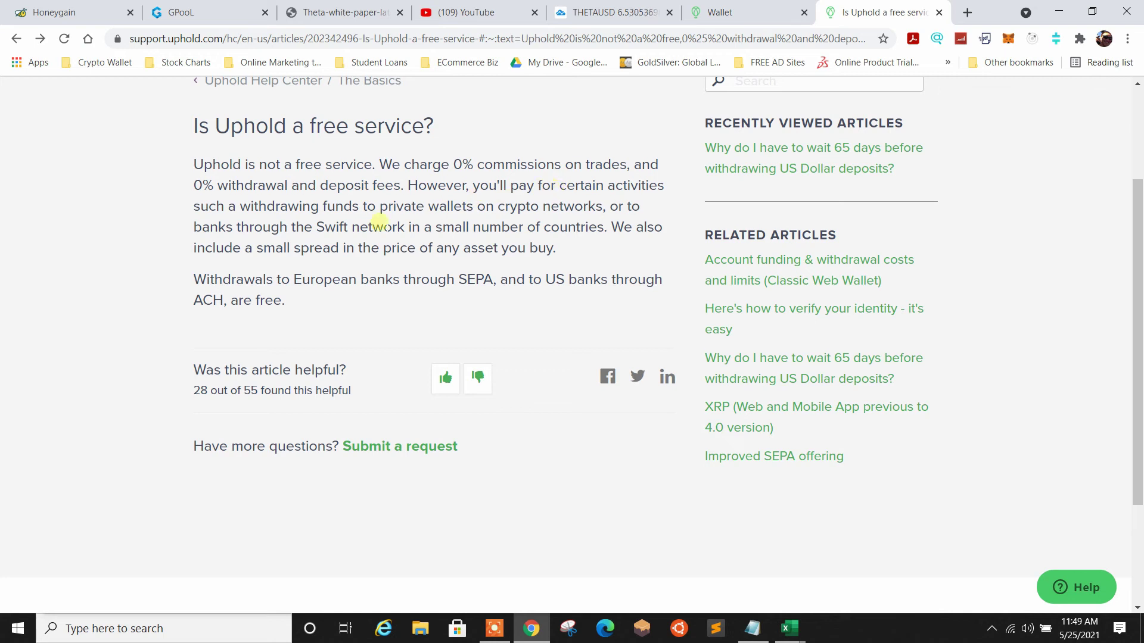
drag(226, 206, 600, 209)
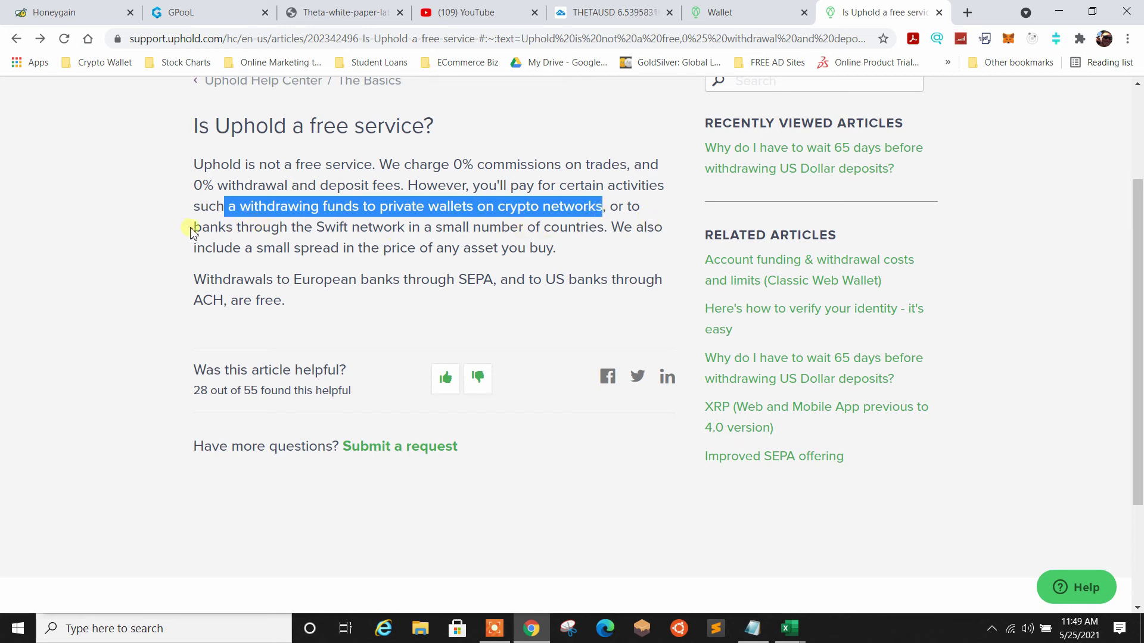
drag(192, 227, 603, 232)
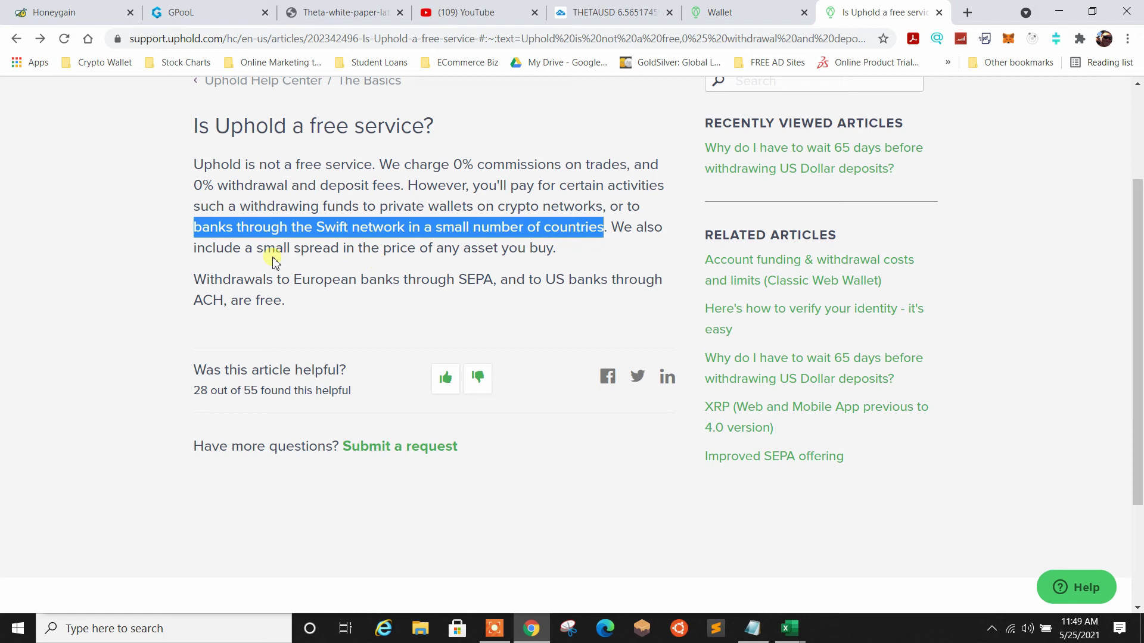
scroll(137, 306, up, 3)
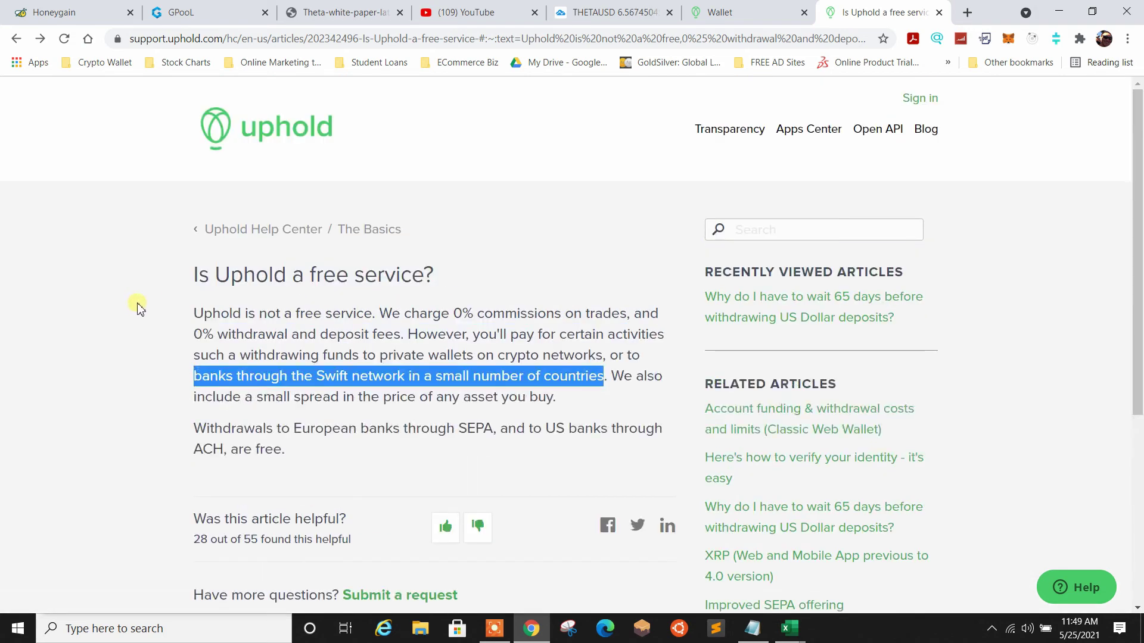
click(845, 302)
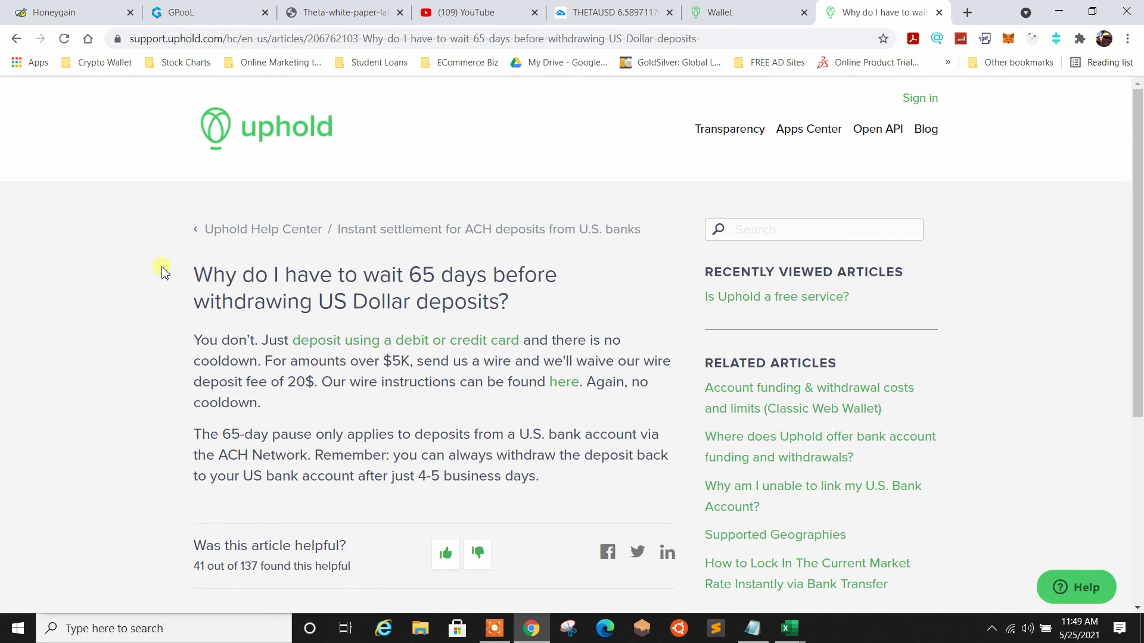
scroll(162, 273, down, 1)
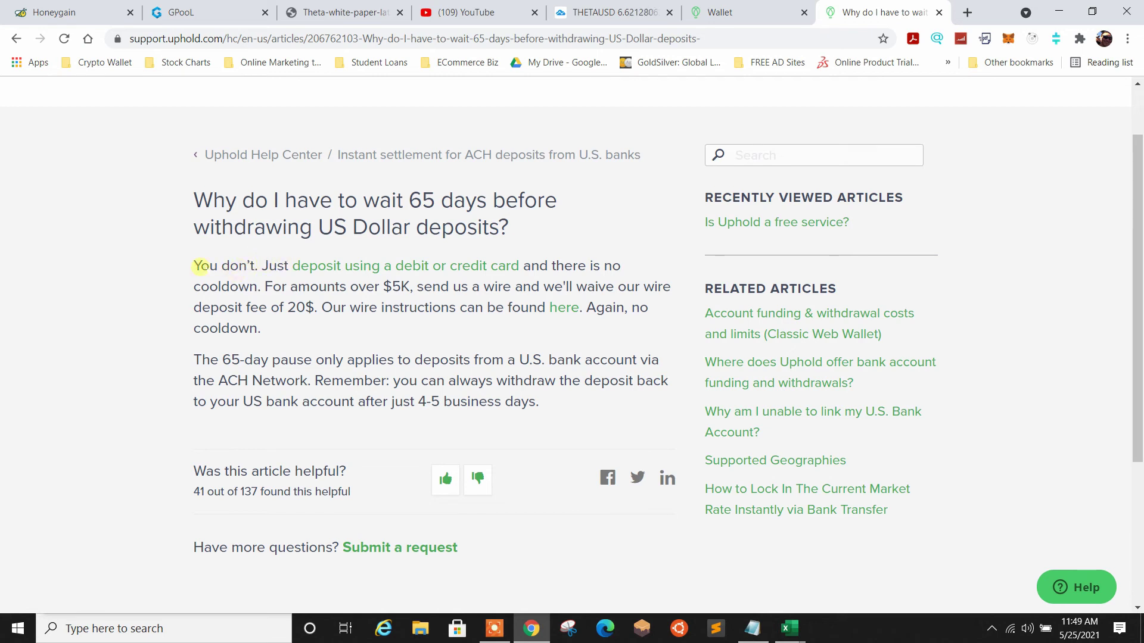
drag(194, 266, 256, 268)
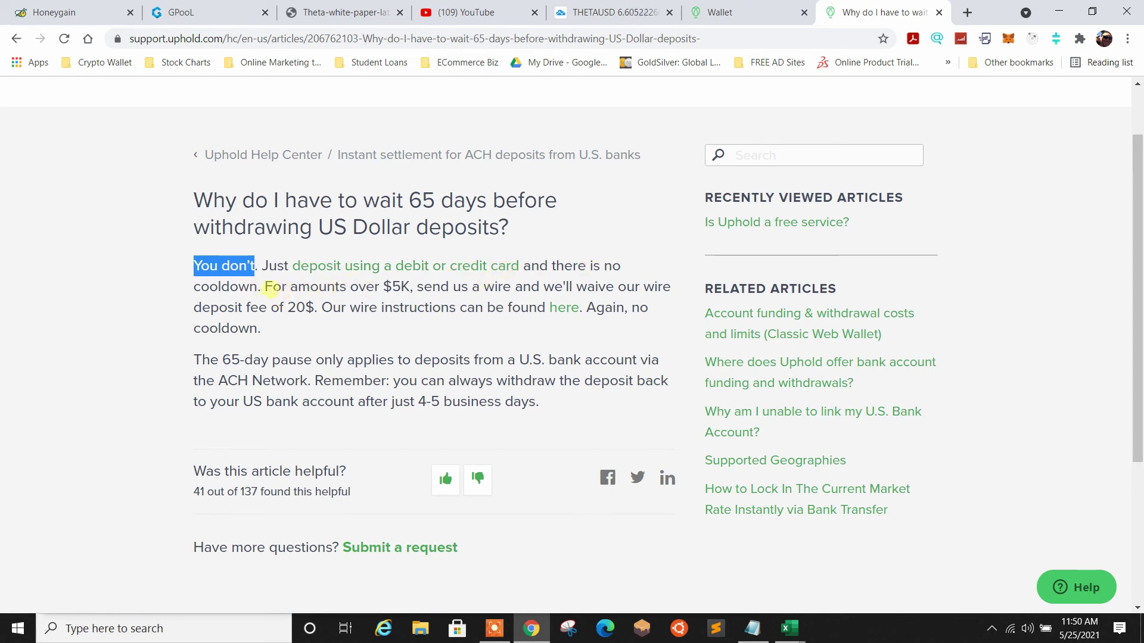
drag(265, 289, 321, 307)
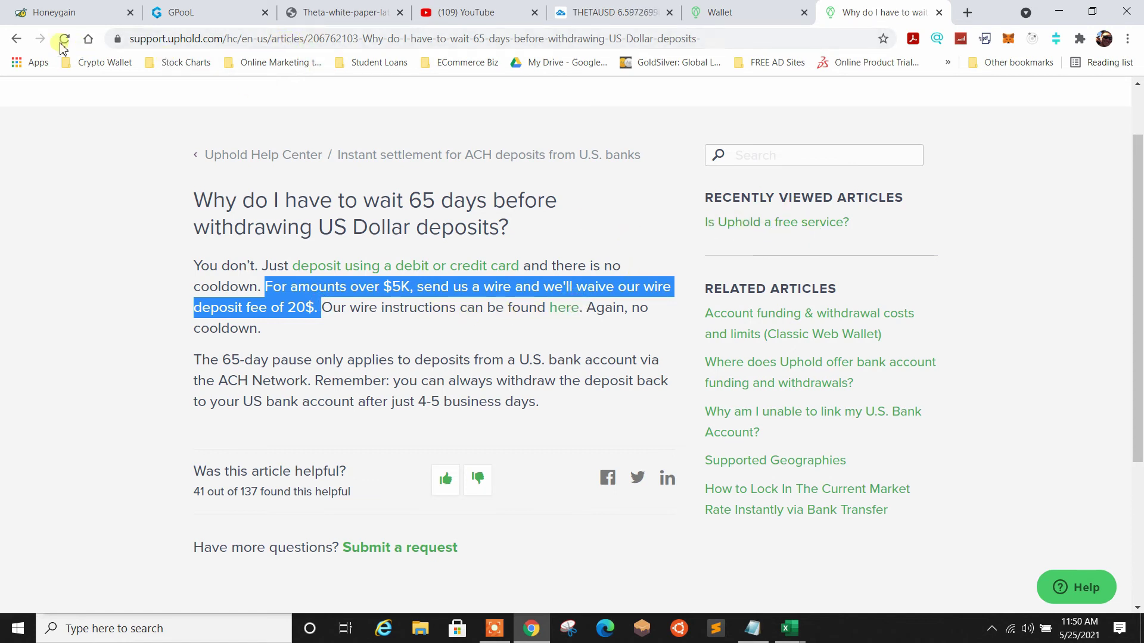
click(17, 39)
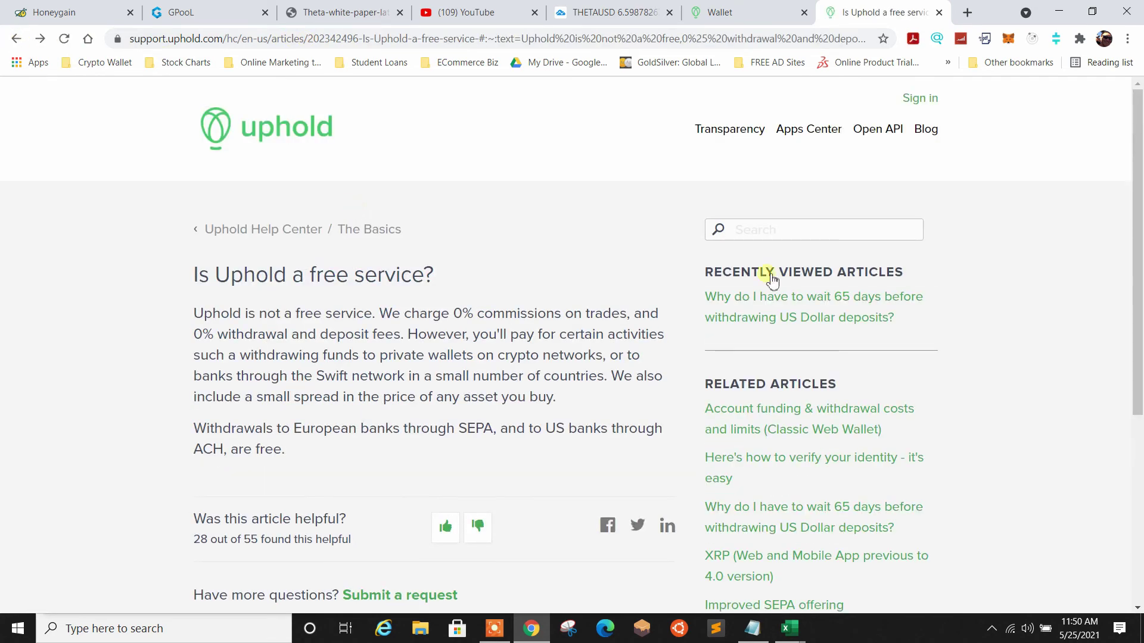
click(805, 303)
scroll(288, 225, down, 3)
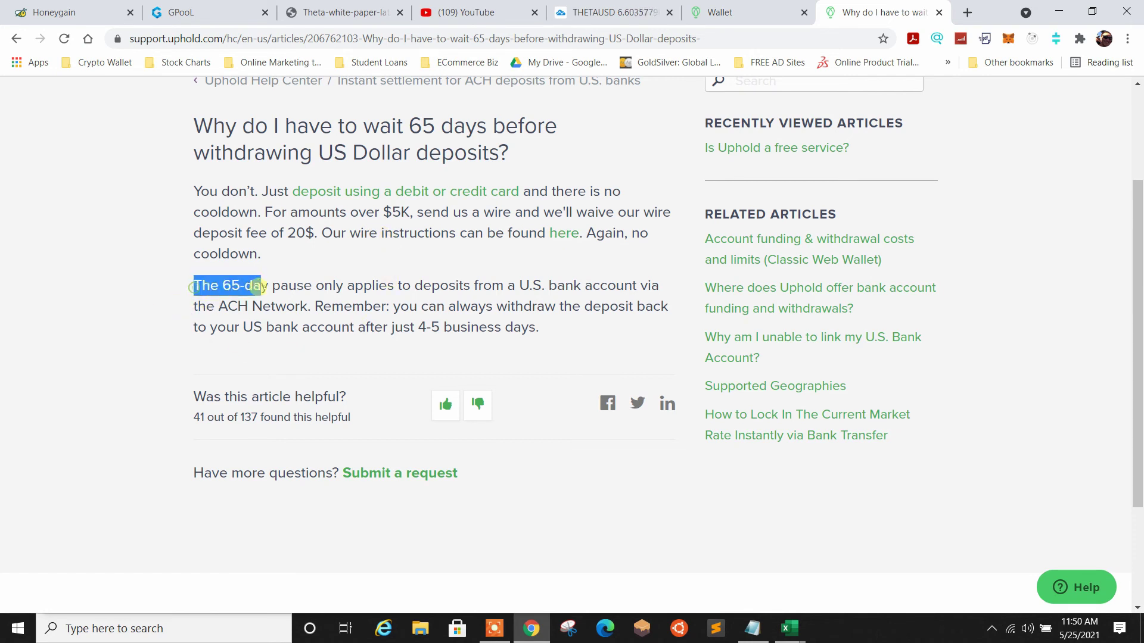
drag(257, 287, 411, 305)
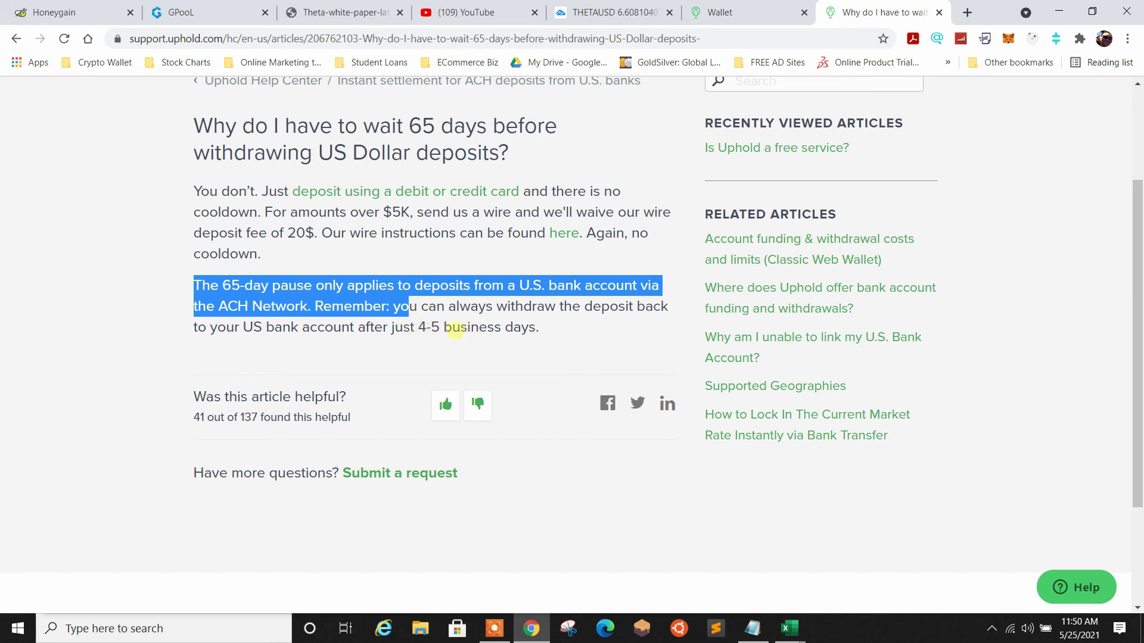
click(156, 303)
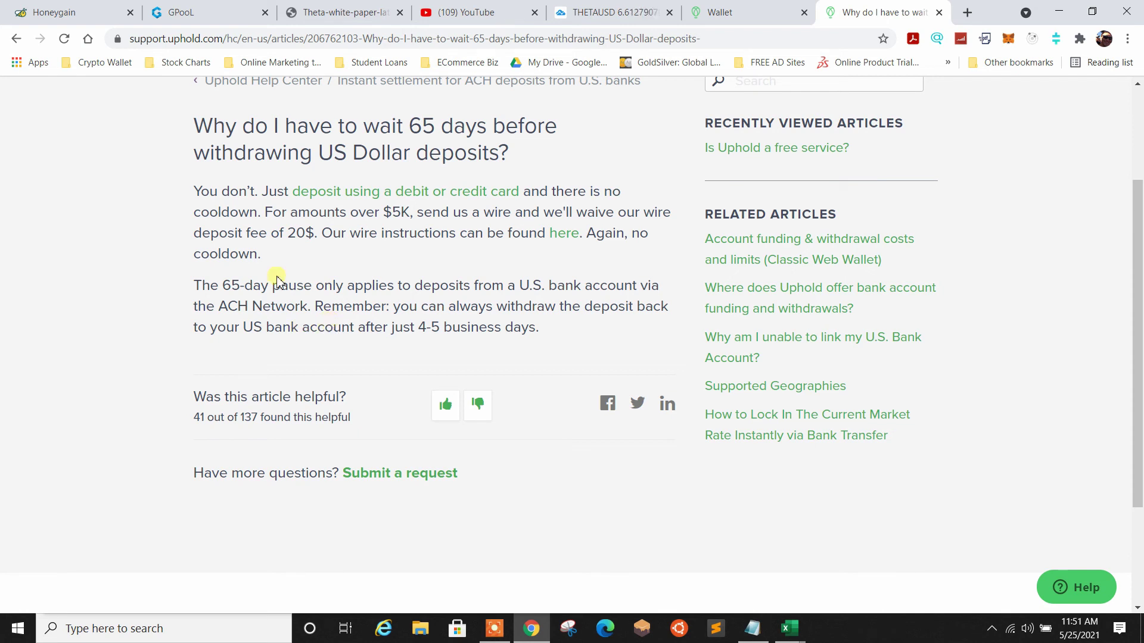
Step: Switch back to the Uphold wallet dashboard tab showing the $435.02 THETA balance
click(719, 12)
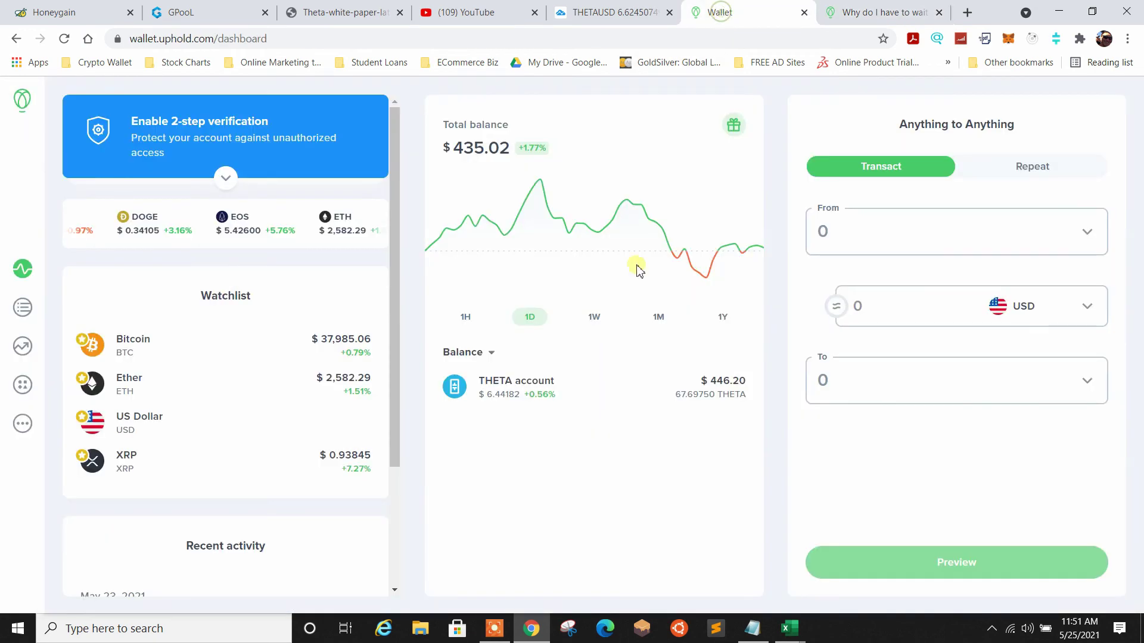